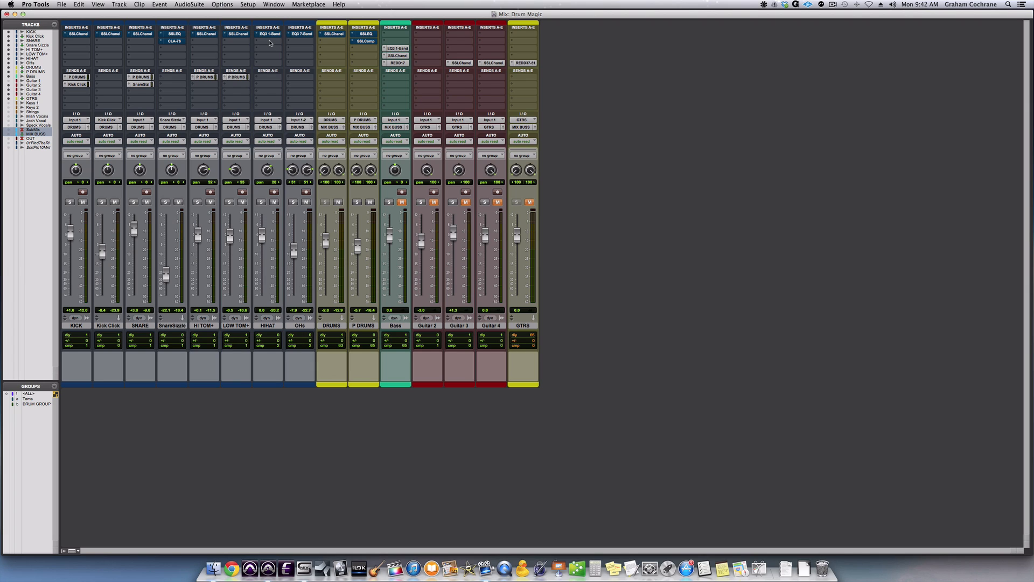
Play the drum mix and compare it with all drum track inserts active and bypassed.
{"action": "left_click", "coordinate": [268, 34], "text": "alt+super"}
{"action": "left_click", "coordinate": [176, 43], "text": "alt+super"}
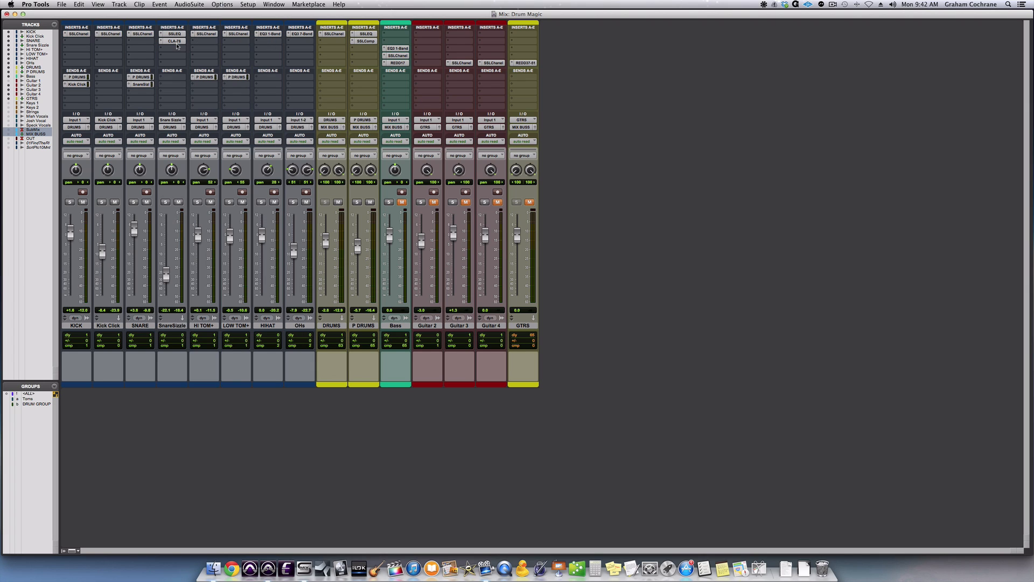
{"action": "key", "text": "space"}
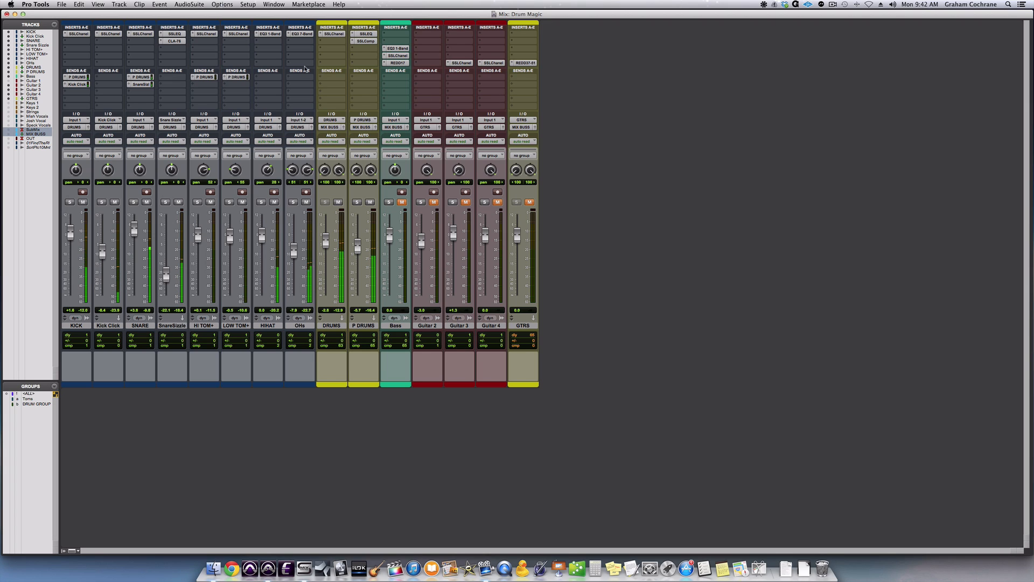
{"action": "left_click", "coordinate": [180, 34], "text": "alt+super"}
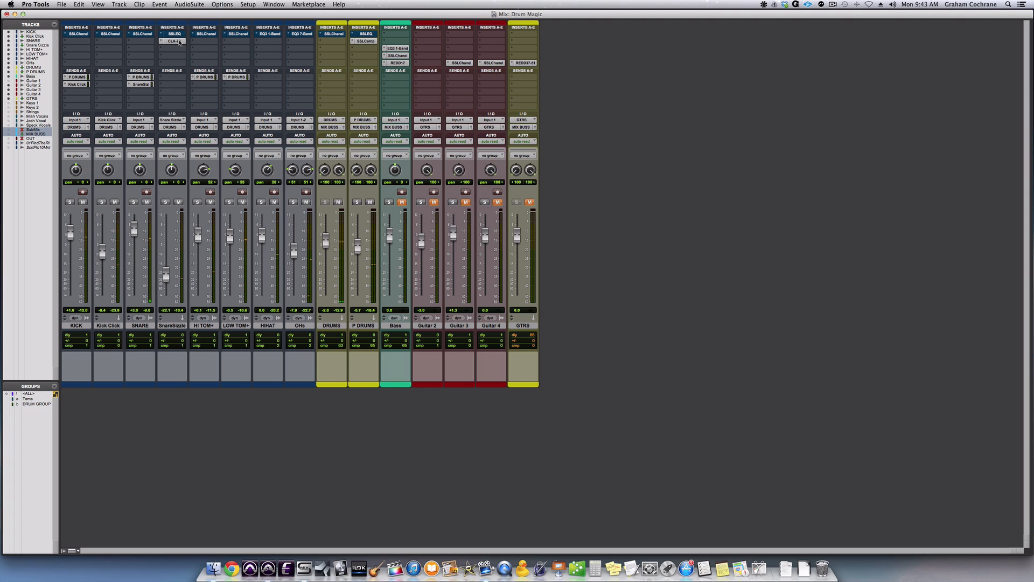
{"action": "left_click", "coordinate": [179, 42], "text": "alt+super"}
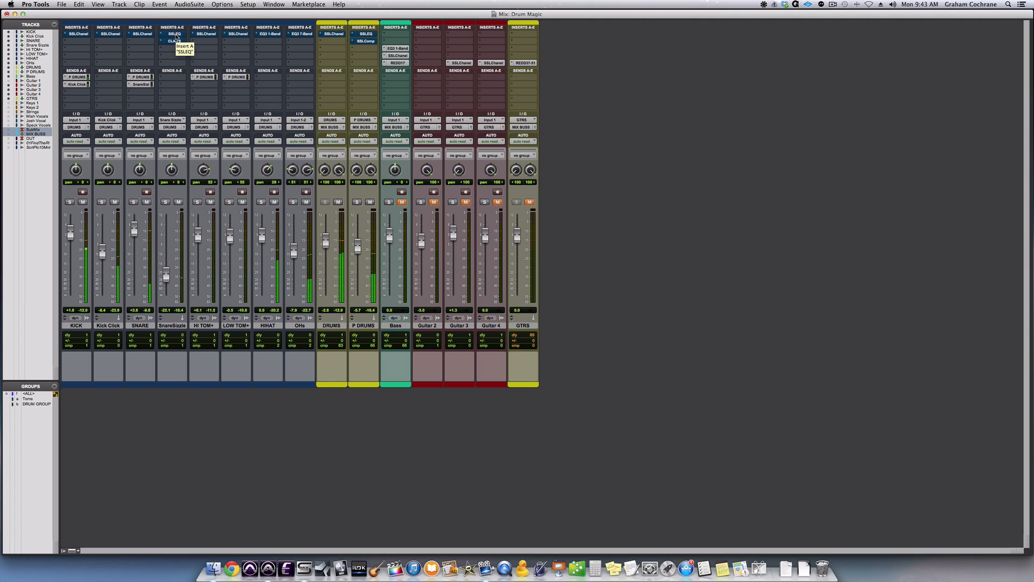
{"action": "left_click", "coordinate": [177, 34], "text": "alt+super"}
{"action": "left_click", "coordinate": [177, 42], "text": "alt+super"}
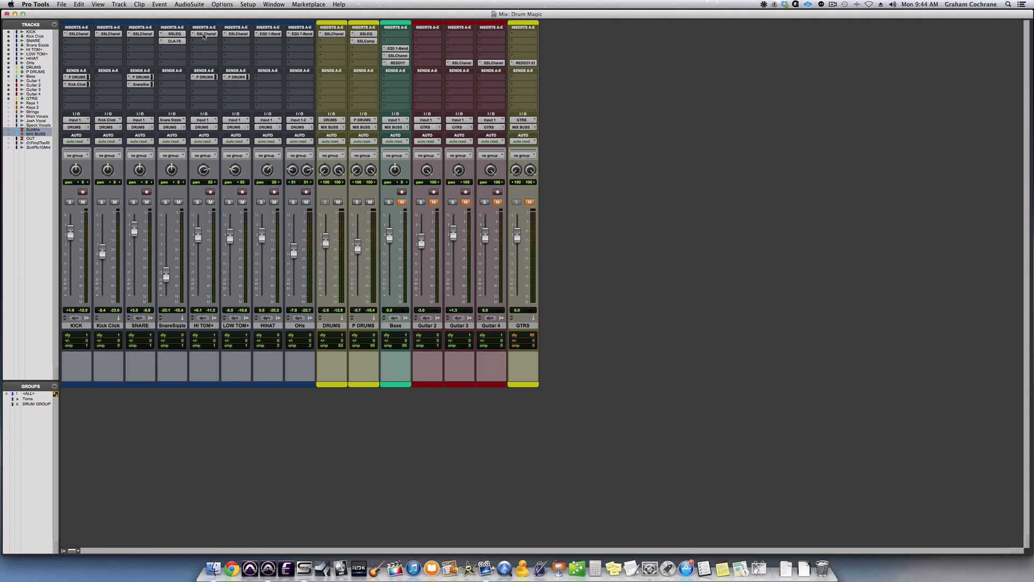
Bypass all inserts on the drum tracks and drum busses, and mute the P DRUMS track.
{"action": "left_click", "coordinate": [204, 34], "text": "alt+super"}
{"action": "left_click", "coordinate": [181, 42], "text": "alt+super"}
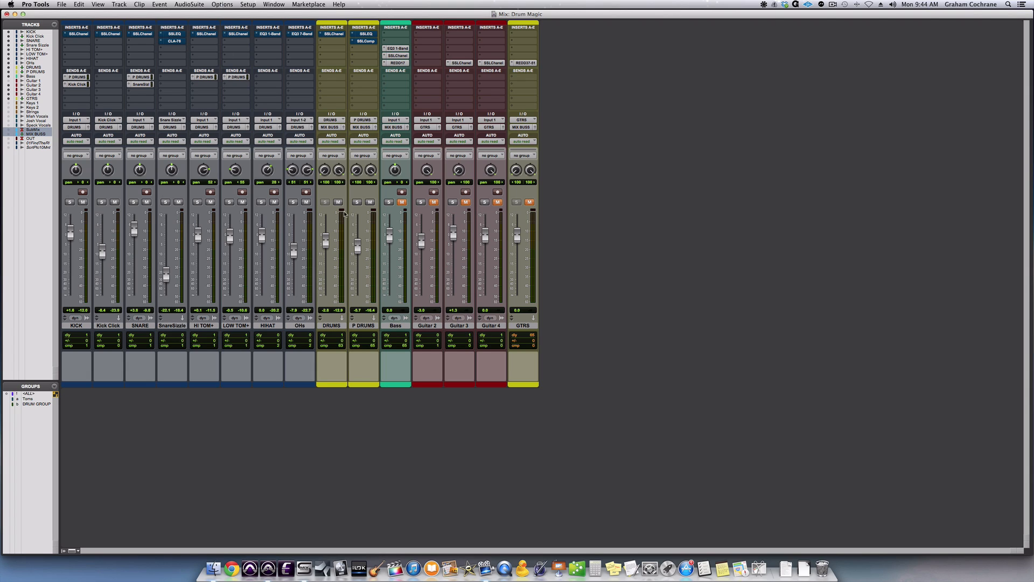
{"action": "left_click", "coordinate": [370, 203]}
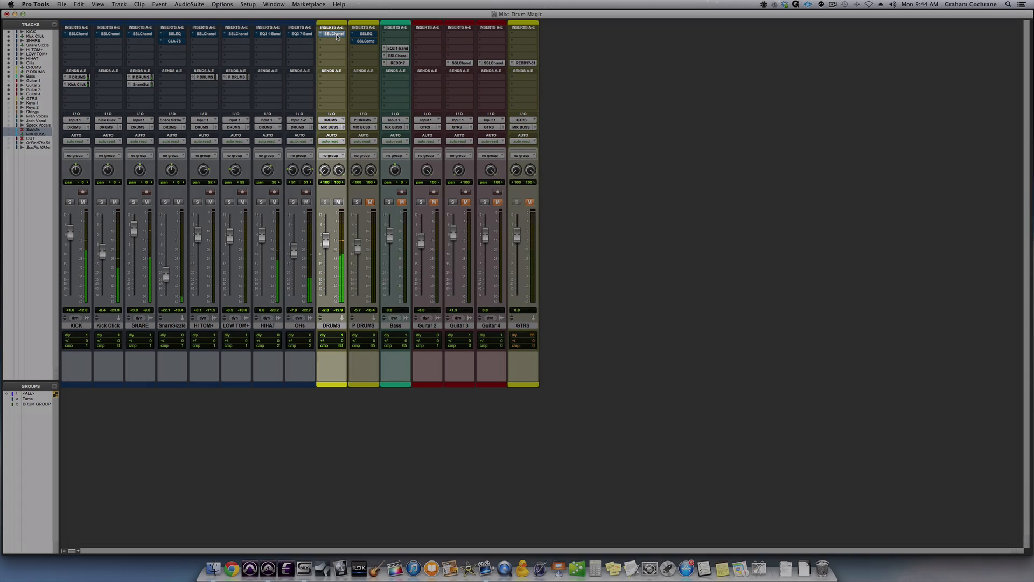
Activate the SSLChannel insert on the DRUMS bus, comparing it with its bypassed sound during playback, and close its window.
{"action": "left_click", "coordinate": [340, 35]}
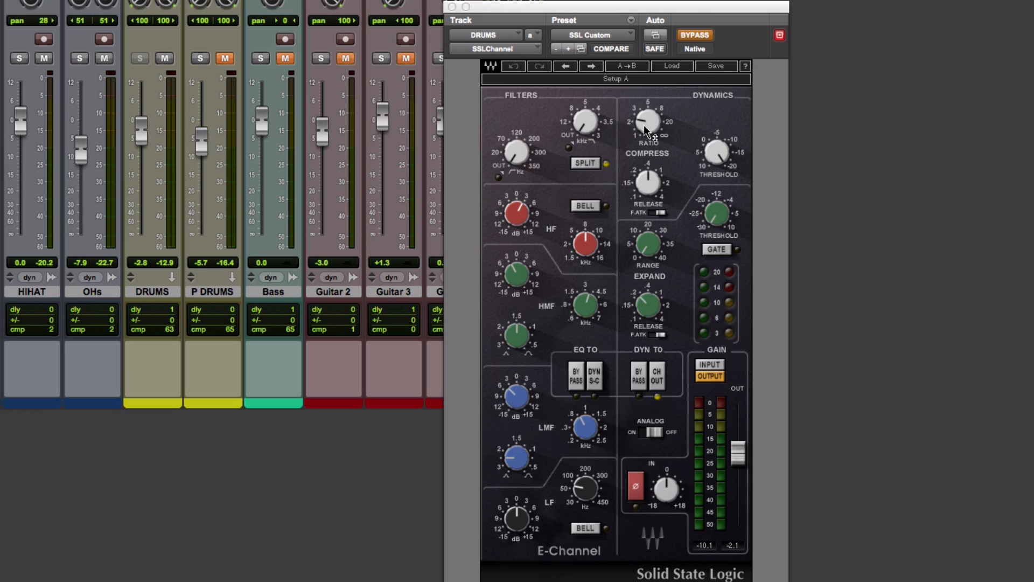
{"action": "mouse_move", "coordinate": [584, 425]}
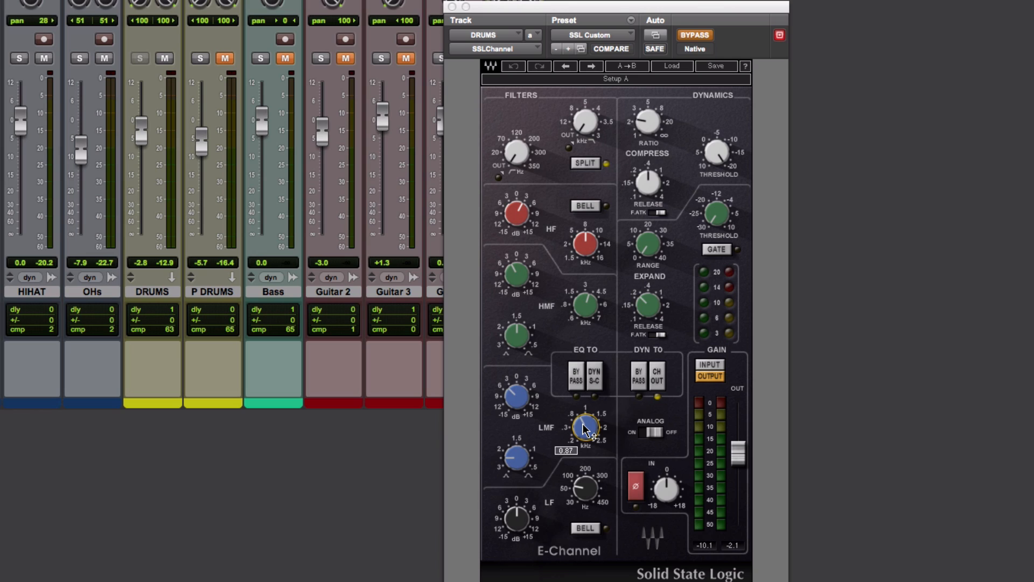
{"action": "mouse_move", "coordinate": [516, 402]}
{"action": "mouse_move", "coordinate": [585, 308]}
{"action": "mouse_move", "coordinate": [586, 249]}
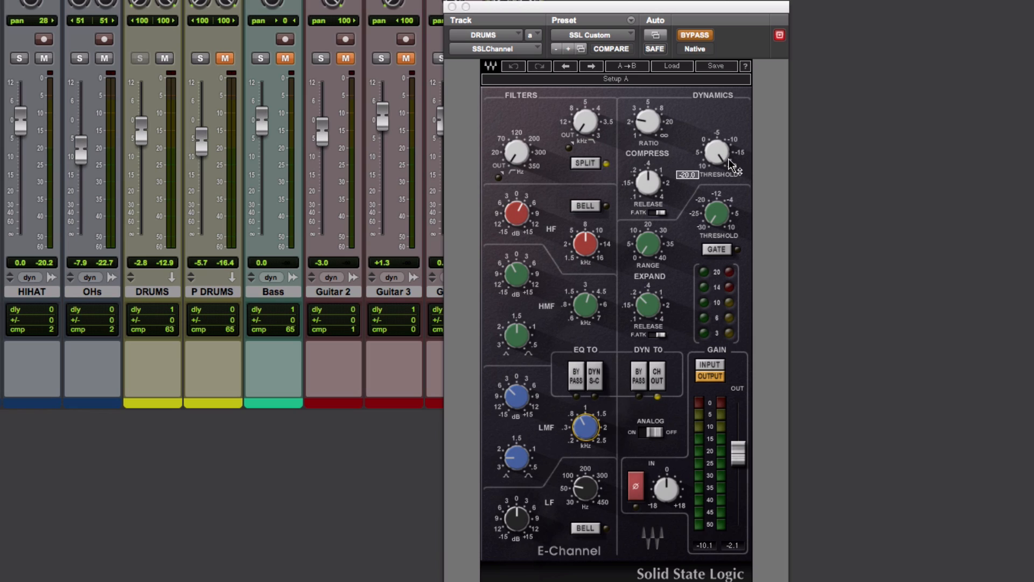
{"action": "mouse_move", "coordinate": [730, 156]}
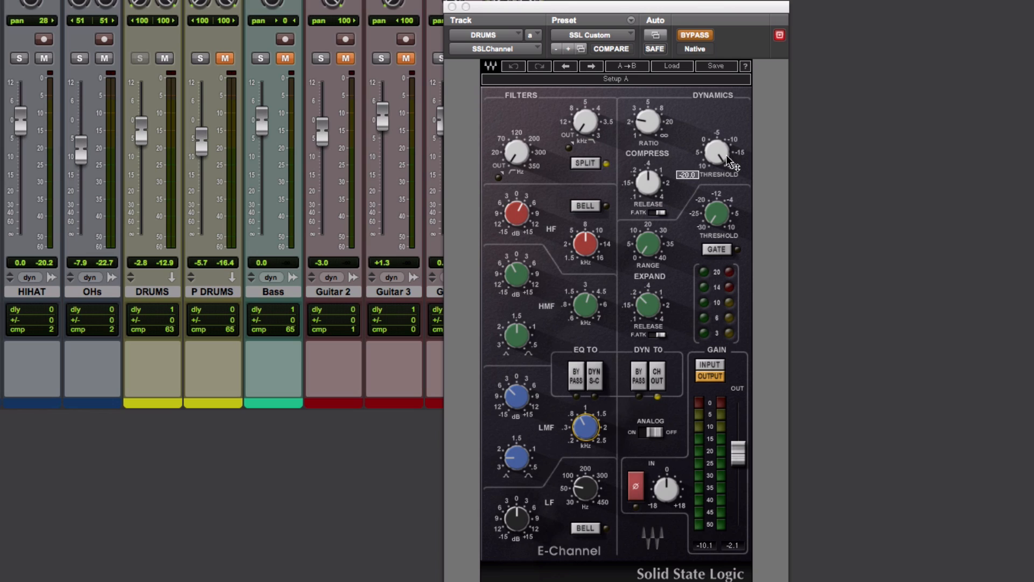
{"action": "left_click", "coordinate": [695, 34]}
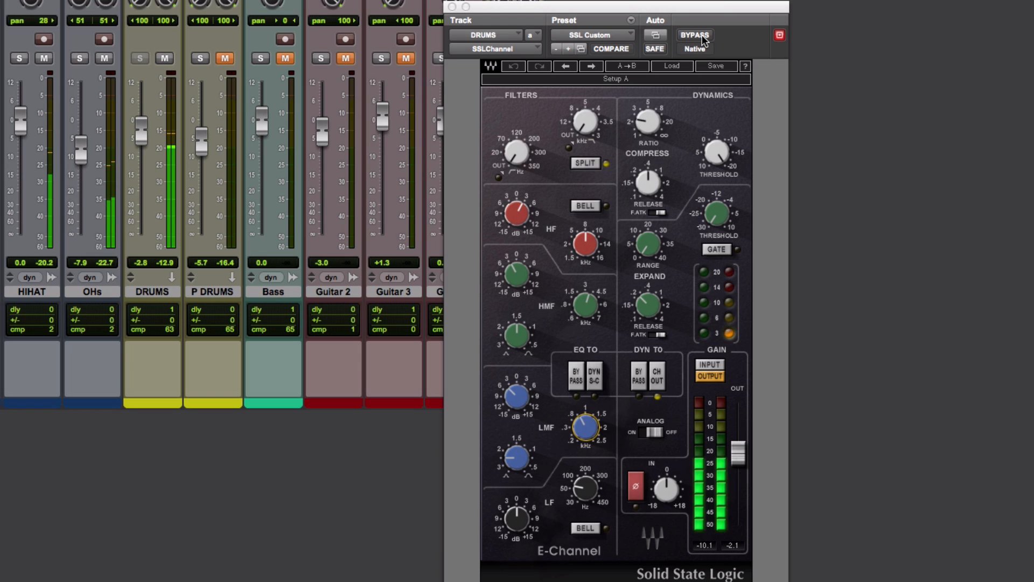
{"action": "left_click", "coordinate": [701, 35]}
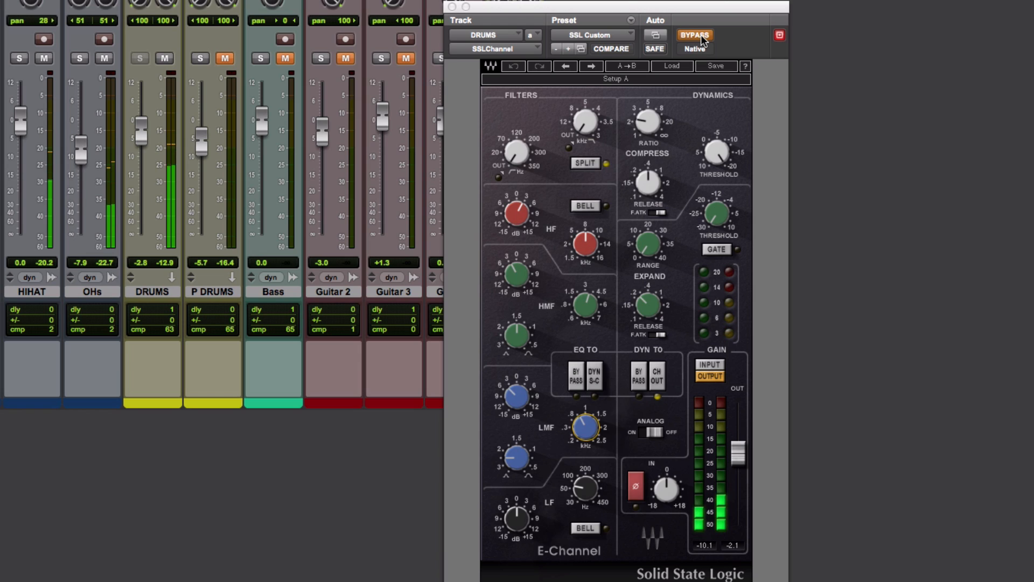
{"action": "left_click", "coordinate": [701, 34]}
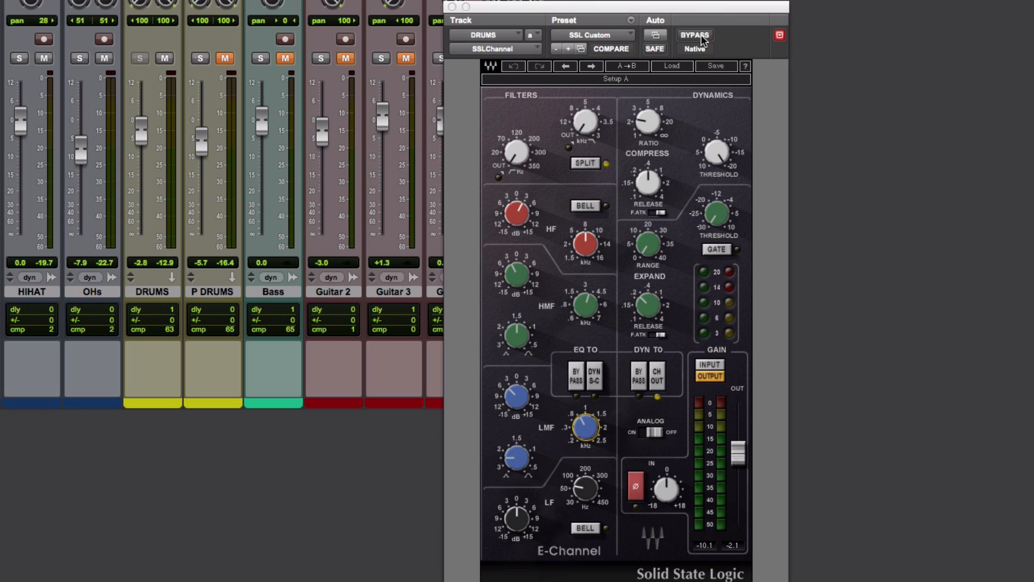
{"action": "left_click", "coordinate": [452, 6]}
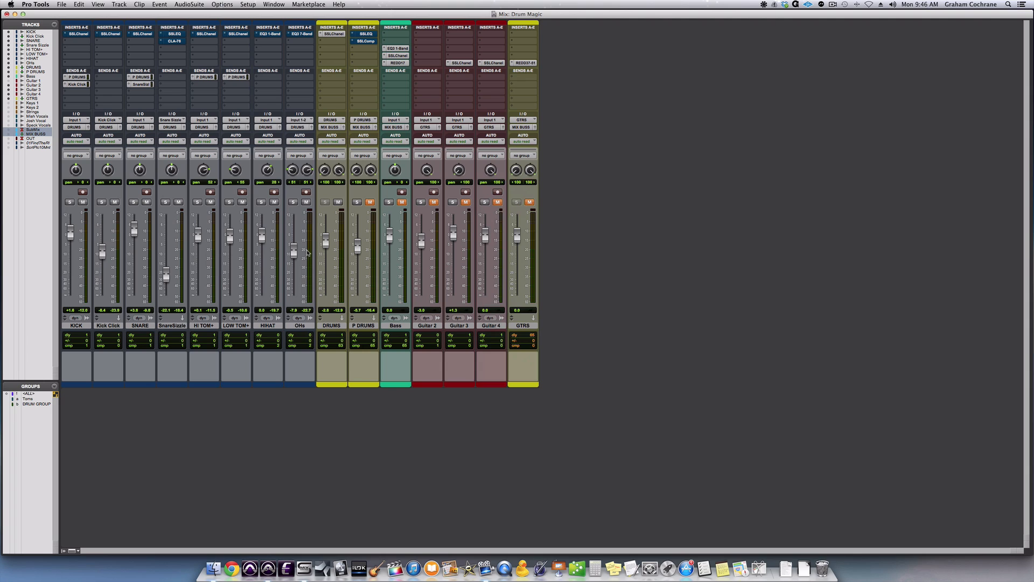
Listen to the OHs track in solo, and return it to the full drum mix.
{"action": "left_click", "coordinate": [293, 202]}
{"action": "key", "text": "space"}
{"action": "left_click", "coordinate": [293, 203]}
Activate the EQ3 7-Band on the OHs track, comparing it repeatedly with bypass during playback, and close its window.
{"action": "left_click", "coordinate": [300, 34]}
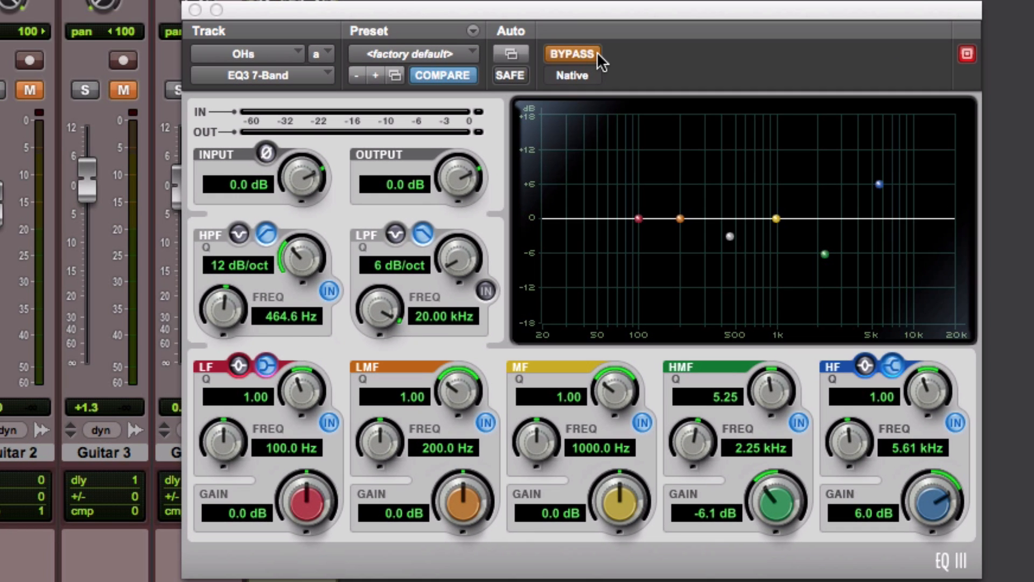
{"action": "left_click", "coordinate": [626, 190]}
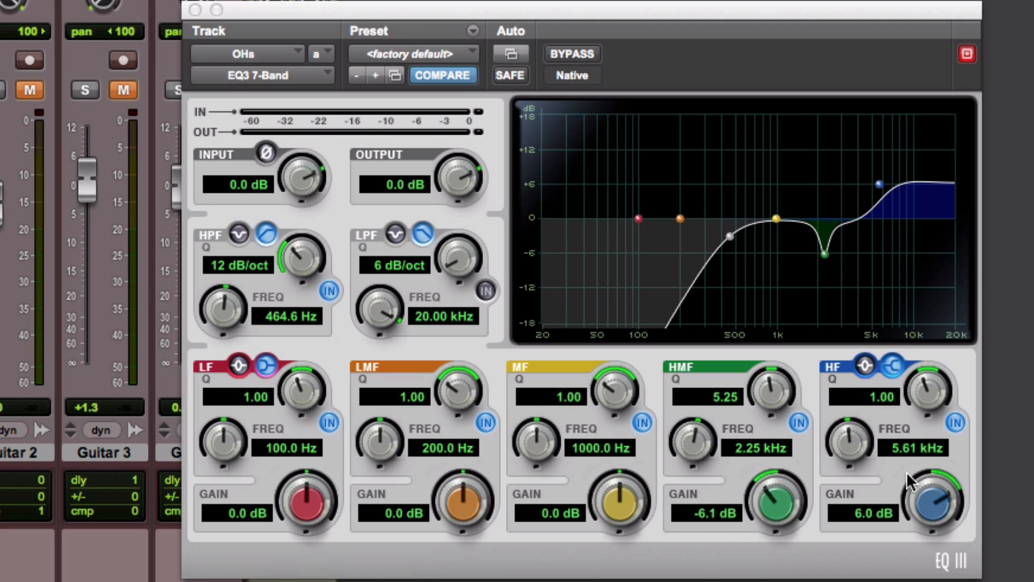
{"action": "left_click", "coordinate": [586, 54]}
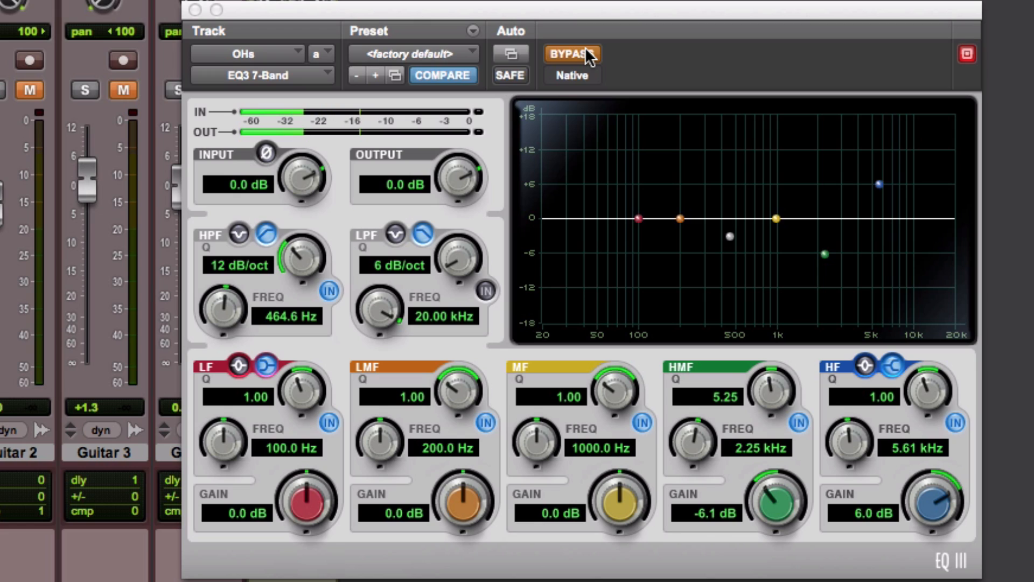
{"action": "left_click", "coordinate": [588, 55]}
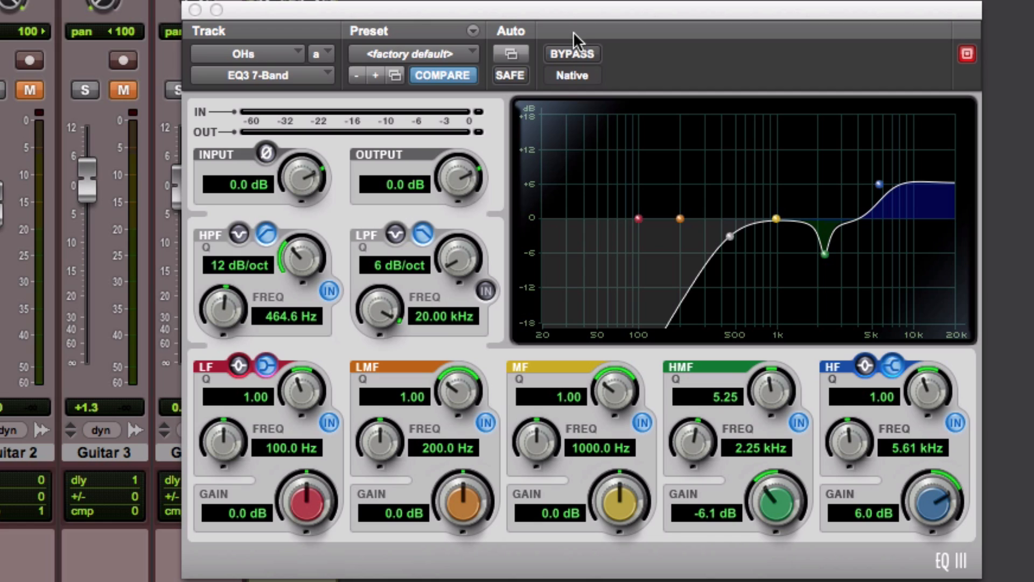
{"action": "left_click", "coordinate": [581, 56]}
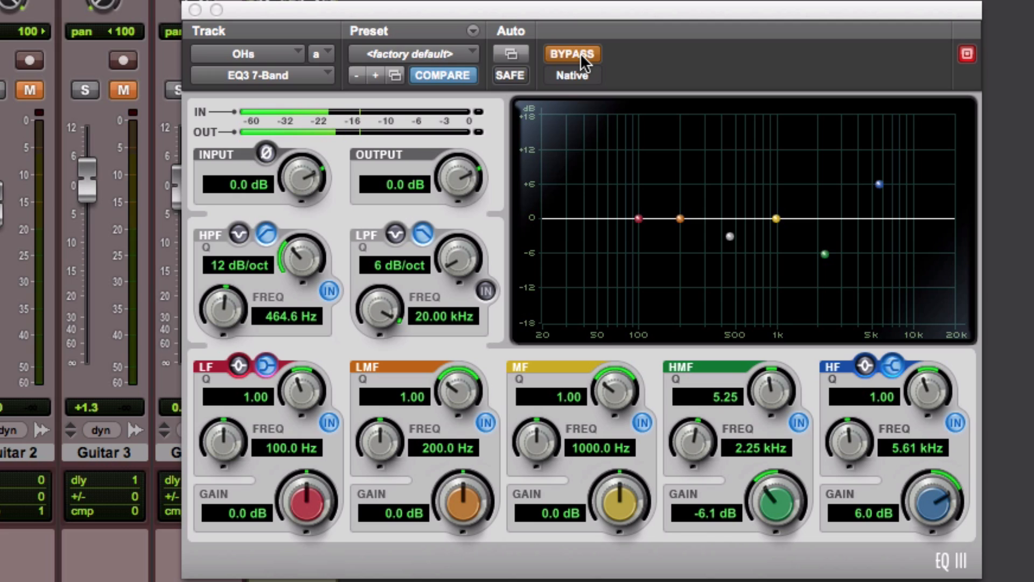
{"action": "left_click", "coordinate": [580, 53]}
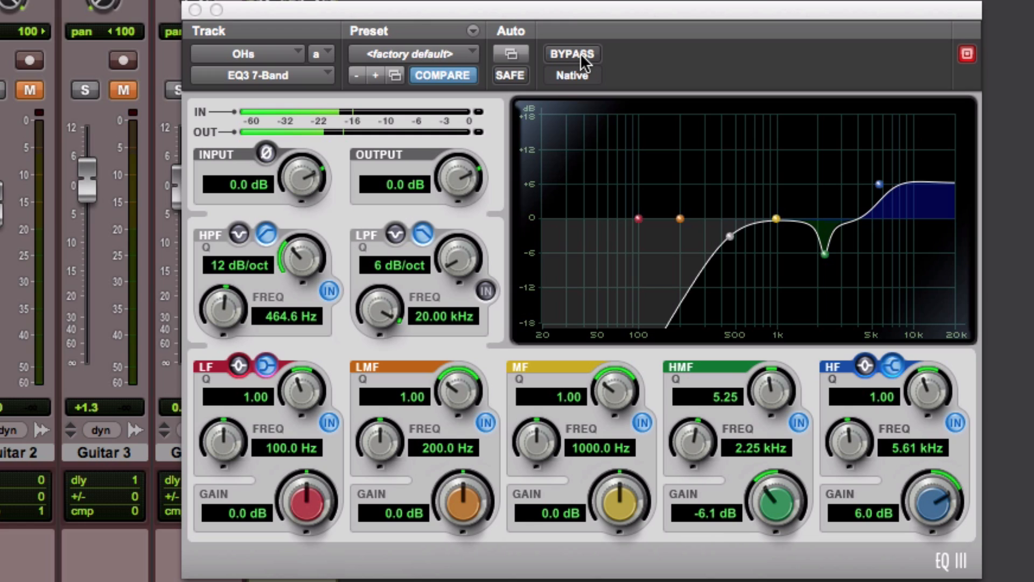
{"action": "left_click", "coordinate": [581, 52]}
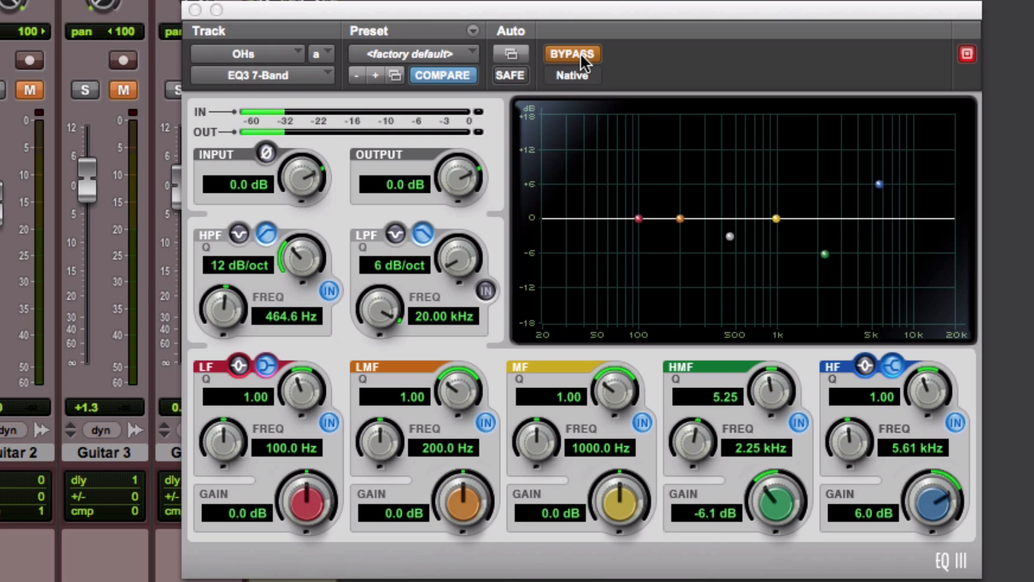
{"action": "left_click", "coordinate": [580, 53]}
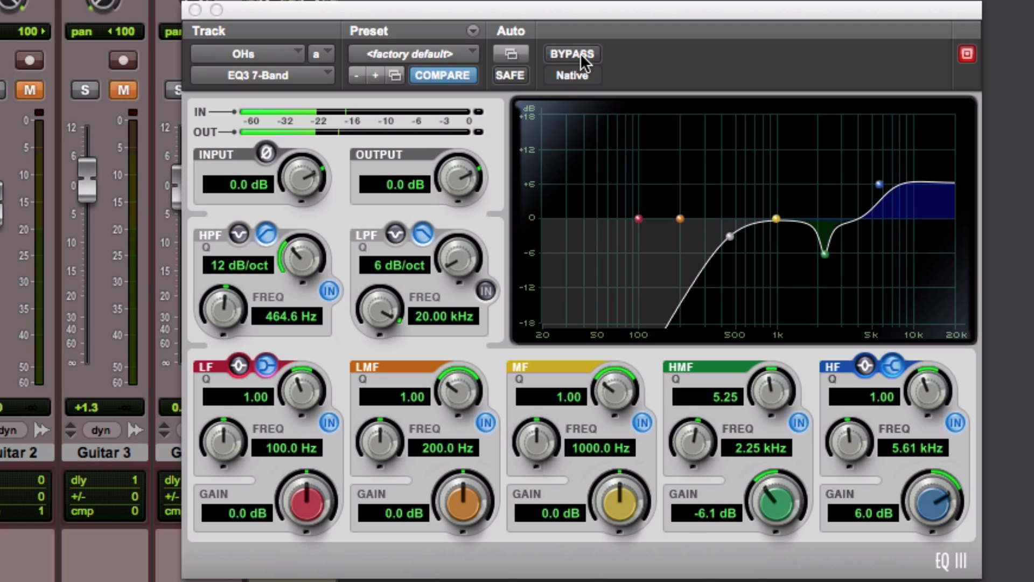
{"action": "left_click", "coordinate": [580, 53]}
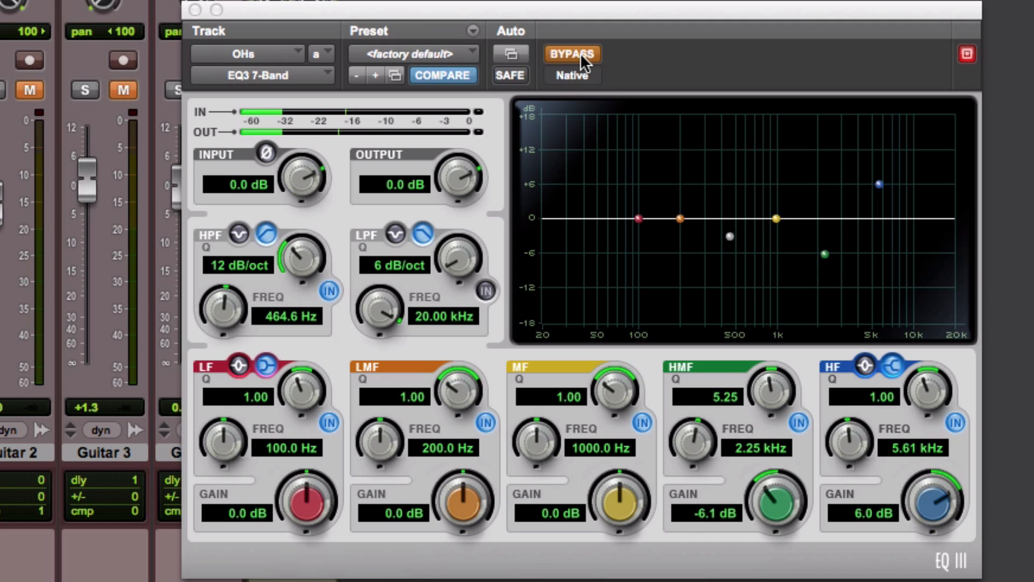
{"action": "left_click", "coordinate": [580, 53]}
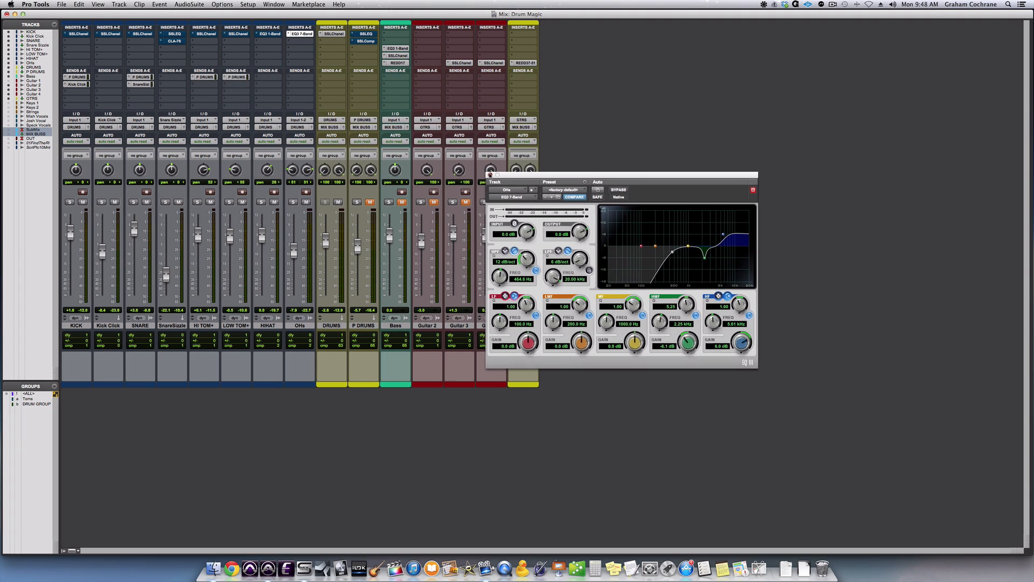
{"action": "left_click", "coordinate": [195, 10]}
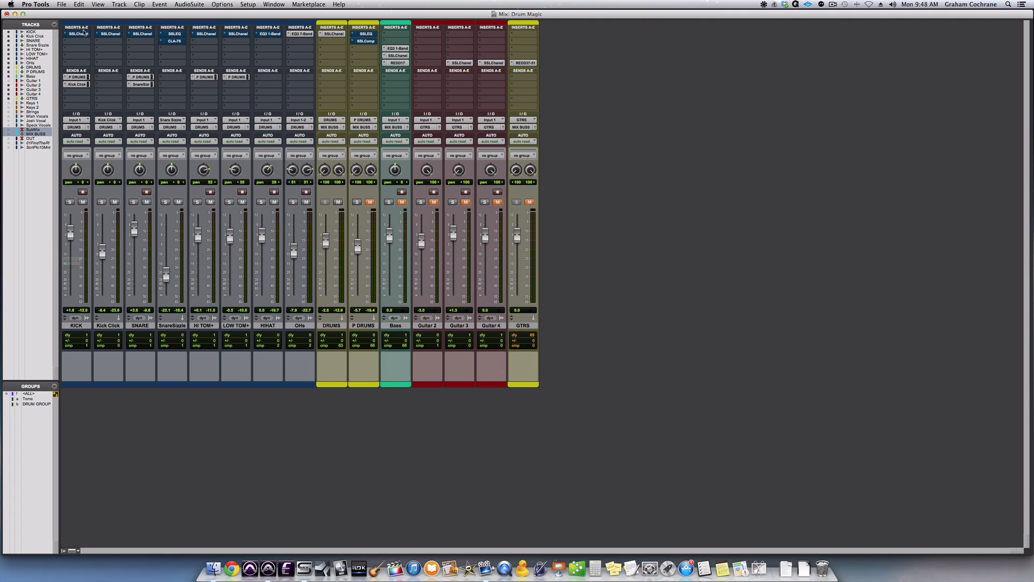
Activate the SSLChannel insert on the KICK track, comparing it with its bypassed sound during playback, and close its window.
{"action": "left_click", "coordinate": [81, 34]}
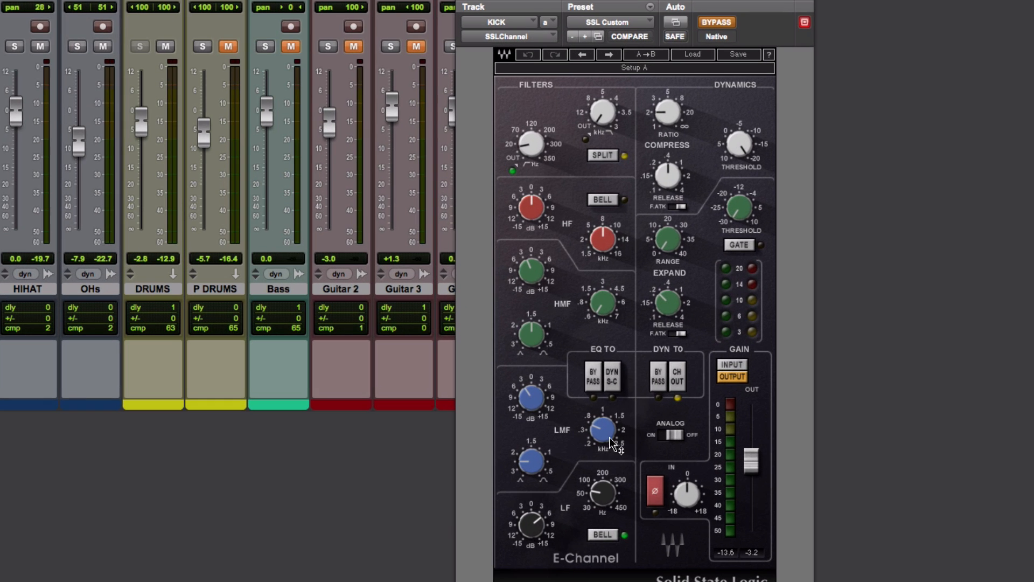
{"action": "mouse_move", "coordinate": [610, 438]}
{"action": "mouse_move", "coordinate": [604, 312]}
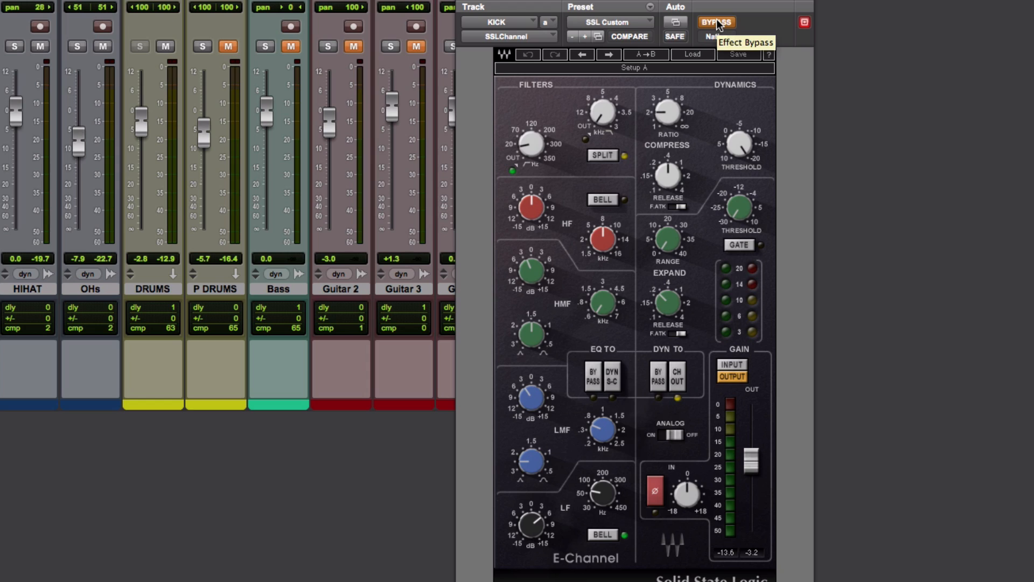
{"action": "key", "text": "space"}
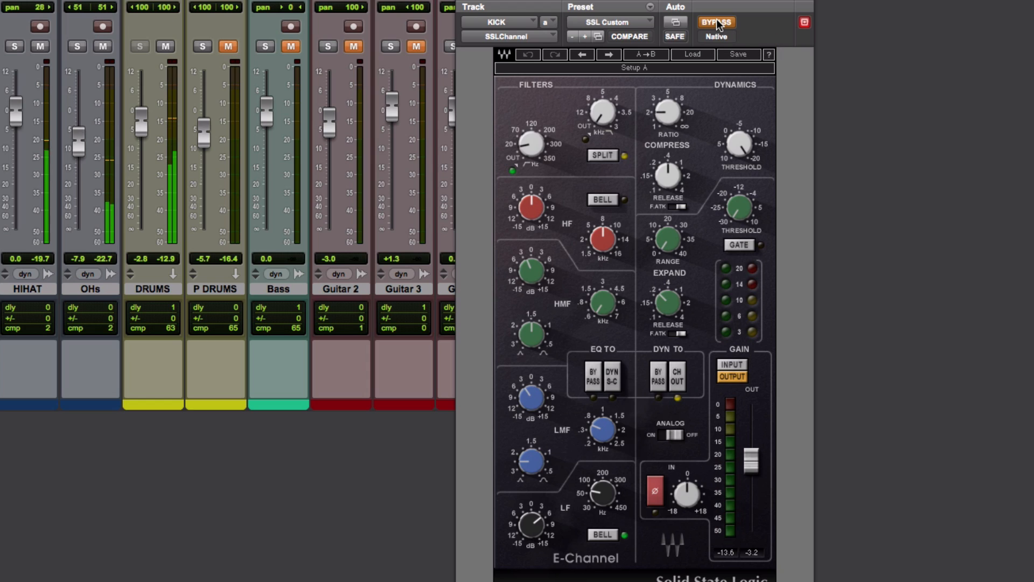
{"action": "left_click", "coordinate": [717, 21]}
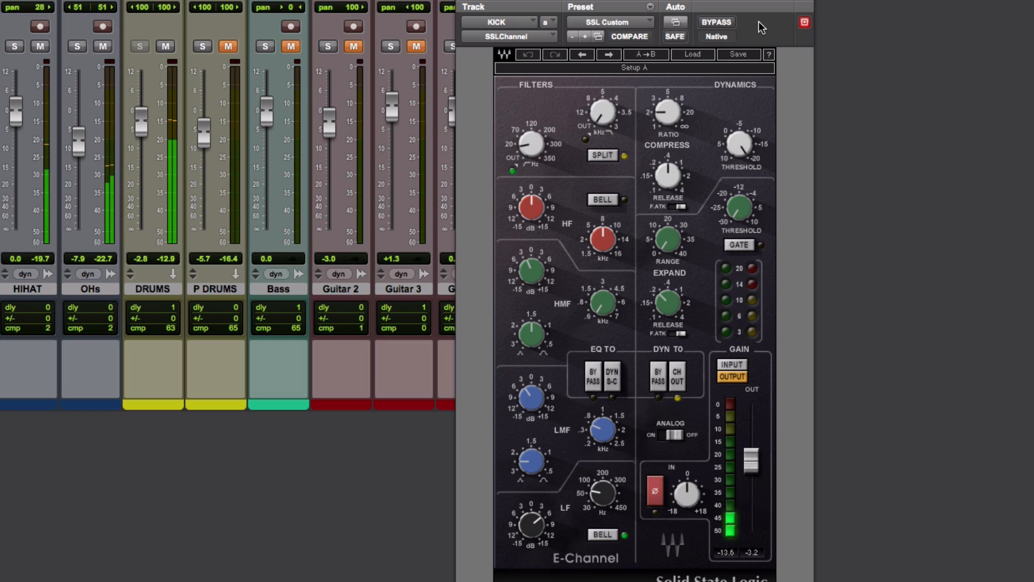
{"action": "left_click", "coordinate": [719, 21]}
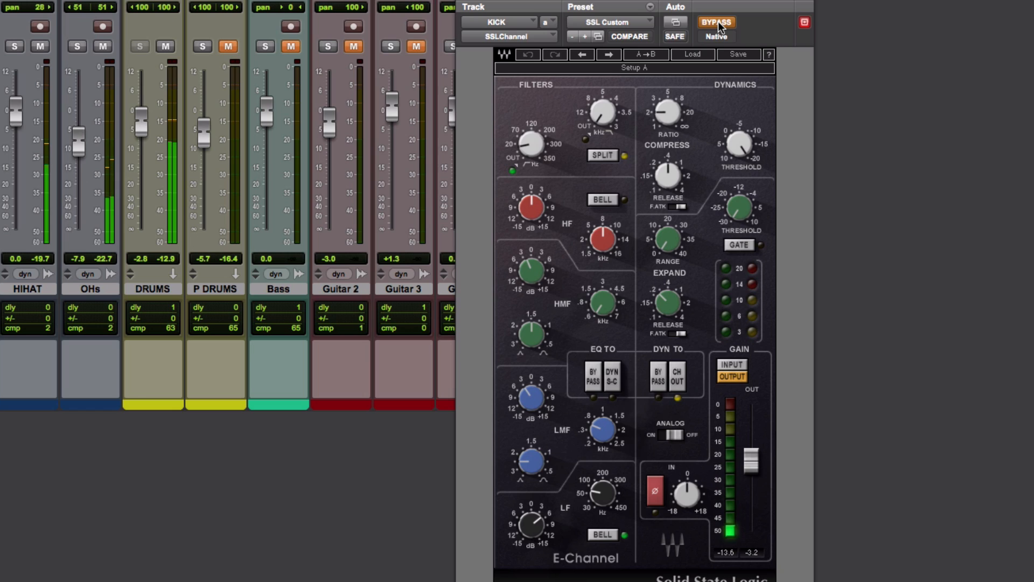
{"action": "left_click", "coordinate": [718, 21]}
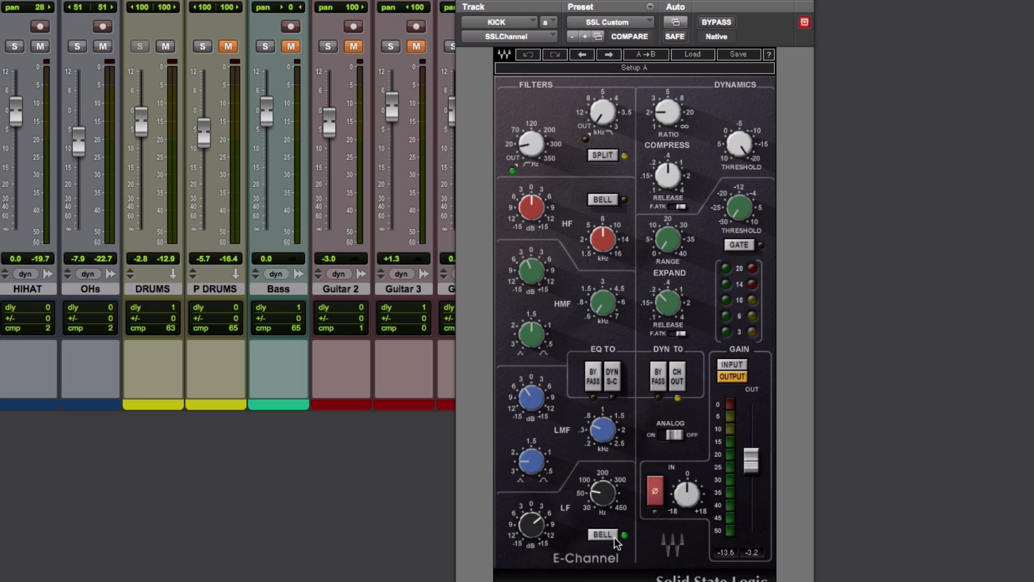
{"action": "mouse_move", "coordinate": [606, 490]}
{"action": "left_click", "coordinate": [469, 2]}
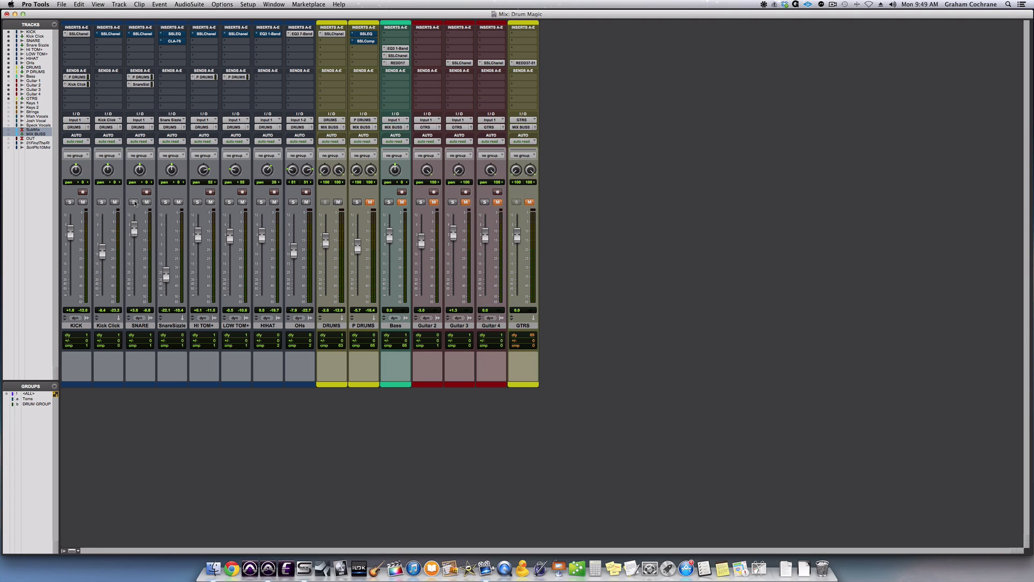
Review the EQ and filter settings of the SNARE track's SSLChannel insert and take the plug-in out of bypass during playback.
{"action": "left_click", "coordinate": [142, 33]}
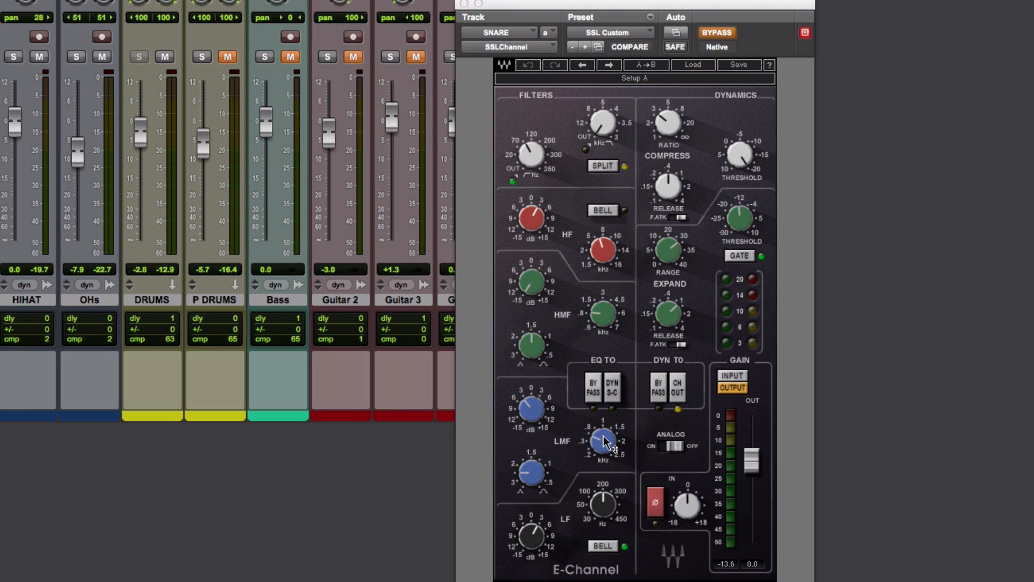
{"action": "mouse_move", "coordinate": [563, 398]}
{"action": "mouse_move", "coordinate": [615, 508]}
{"action": "mouse_move", "coordinate": [531, 292]}
{"action": "mouse_move", "coordinate": [609, 321]}
{"action": "mouse_move", "coordinate": [602, 252]}
{"action": "mouse_move", "coordinate": [538, 157]}
{"action": "left_click", "coordinate": [713, 34]}
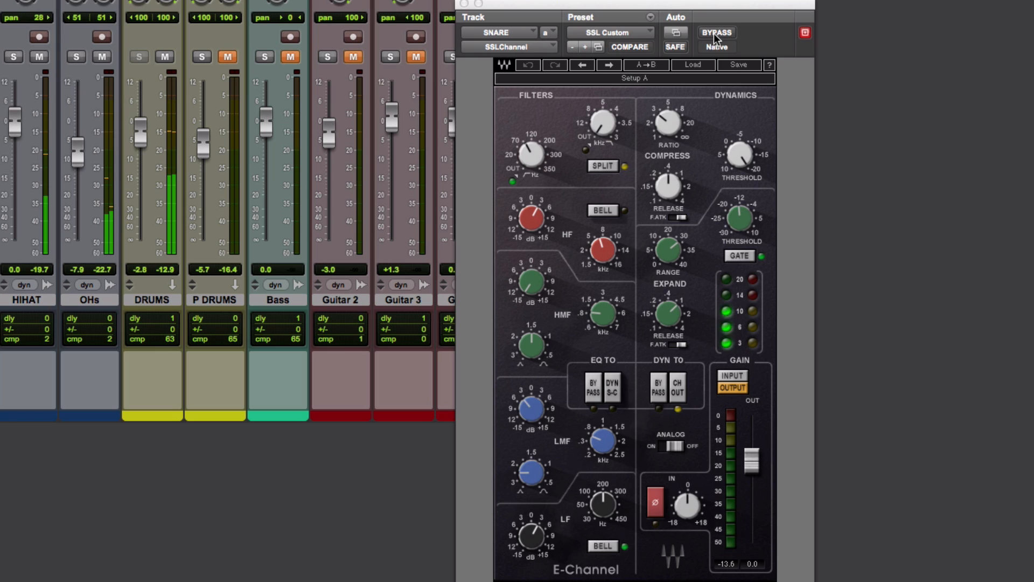
Compare the SNARE track's SSLChannel with its bypassed sound during playback and leave the plug-in active.
{"action": "left_click", "coordinate": [713, 34]}
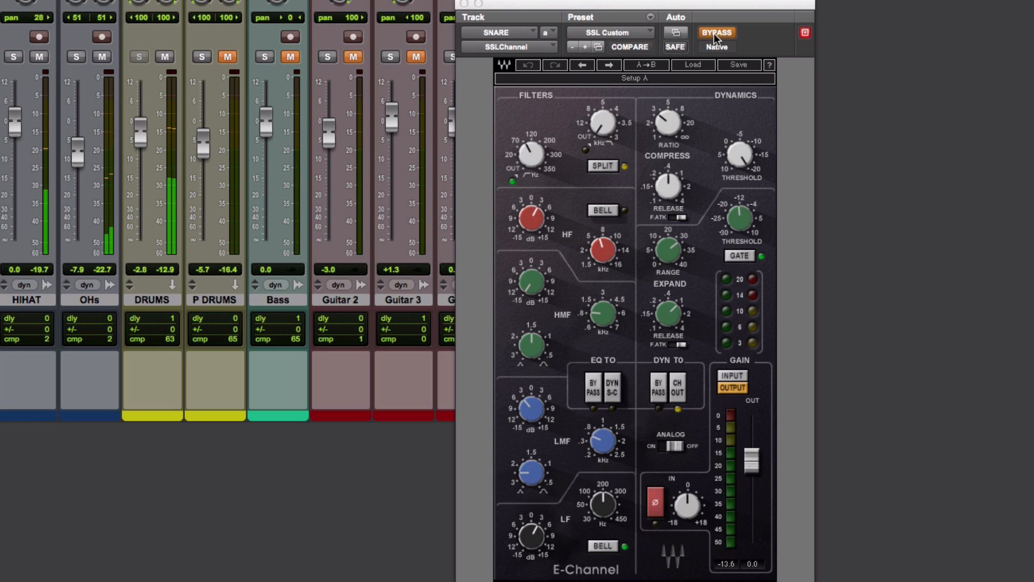
{"action": "left_click", "coordinate": [714, 34]}
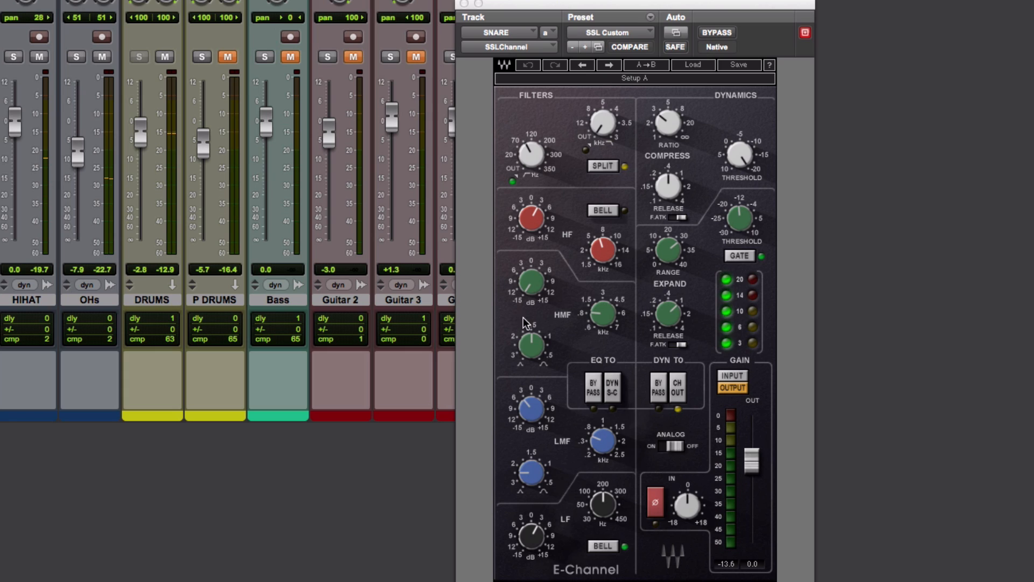
Audition the SNARE channel's HMF gain boosted to 13.3 dB, turn it back down to a cut, and close the SSLChannel window.
{"action": "left_click_drag", "start_coordinate": [539, 291], "coordinate": [539, 253]}
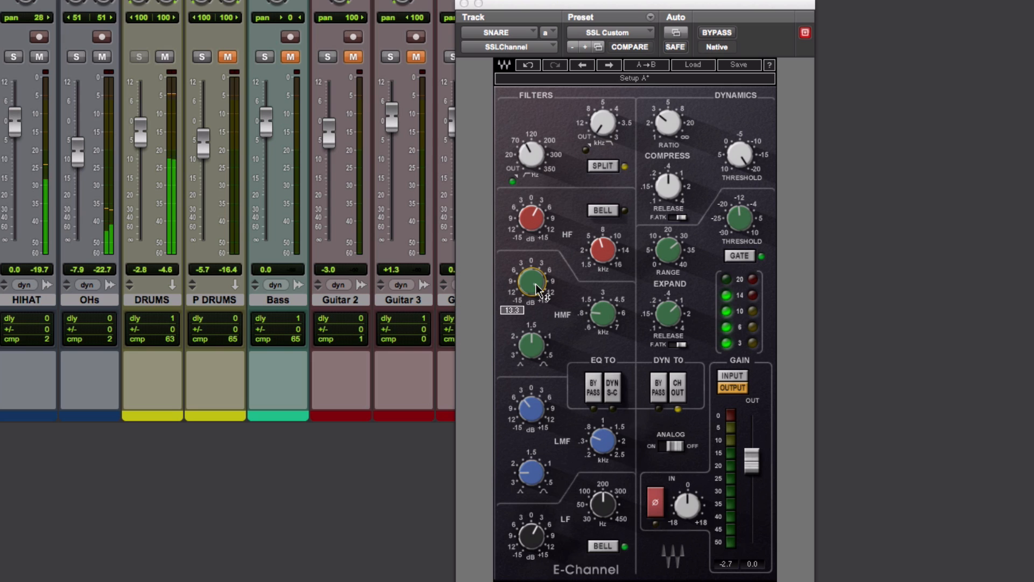
{"action": "left_click_drag", "start_coordinate": [533, 283], "coordinate": [533, 334]}
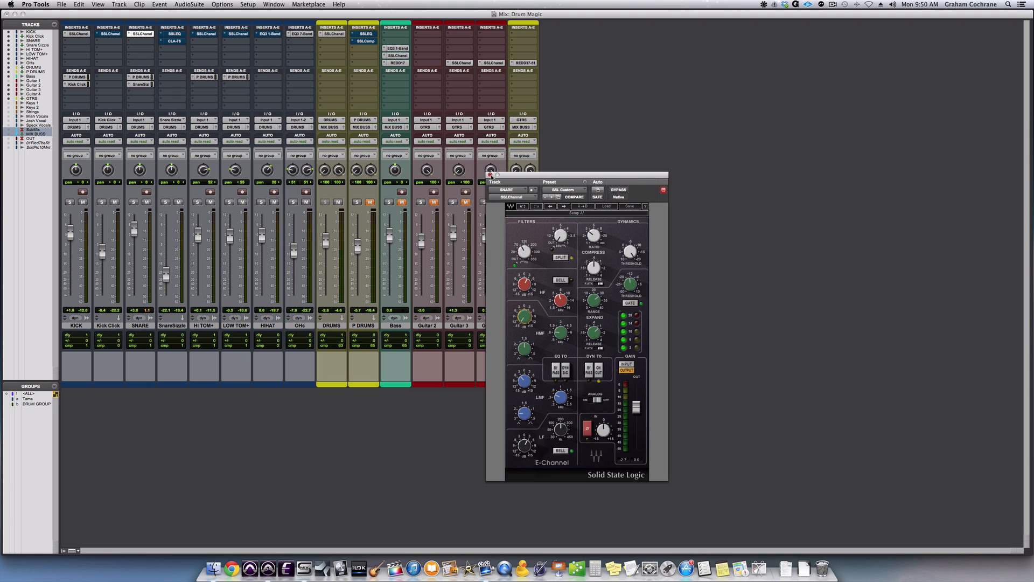
{"action": "left_click", "coordinate": [490, 174]}
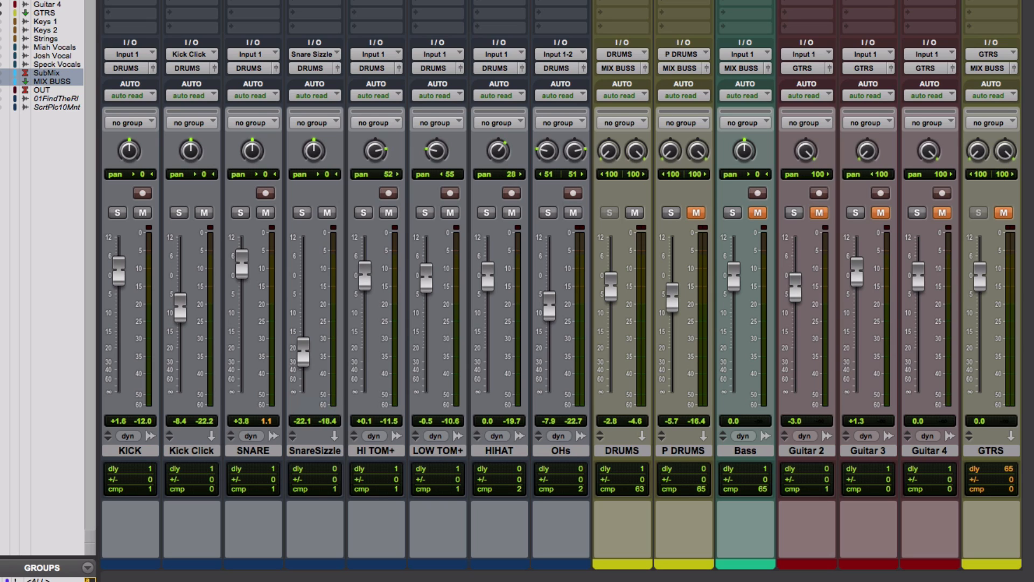
Open the SSLChannel insert on the Kick Click track and review its HMF frequency, HMF gain and compressor threshold settings.
{"action": "left_click", "coordinate": [198, 451]}
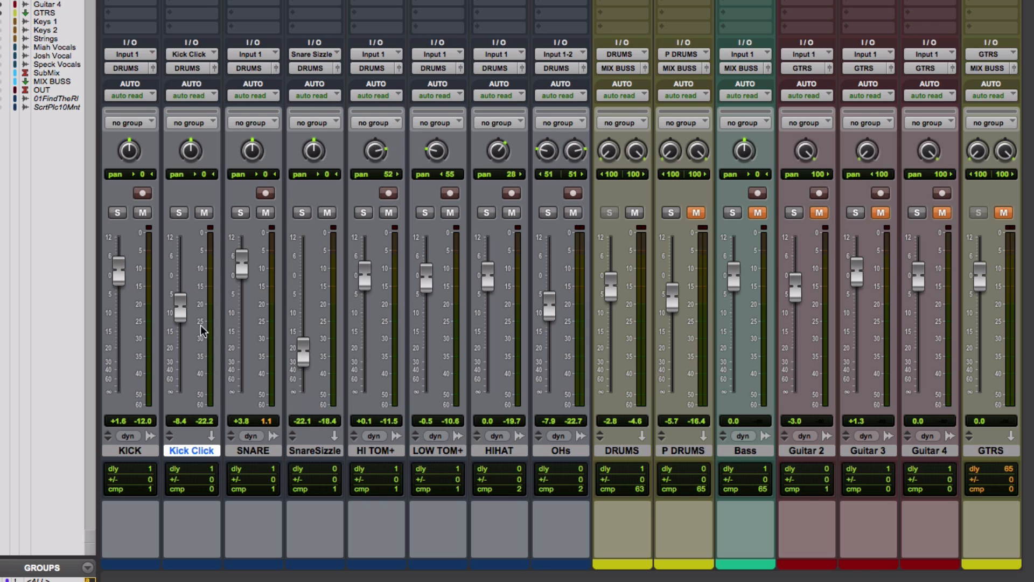
{"action": "left_click", "coordinate": [190, 1]}
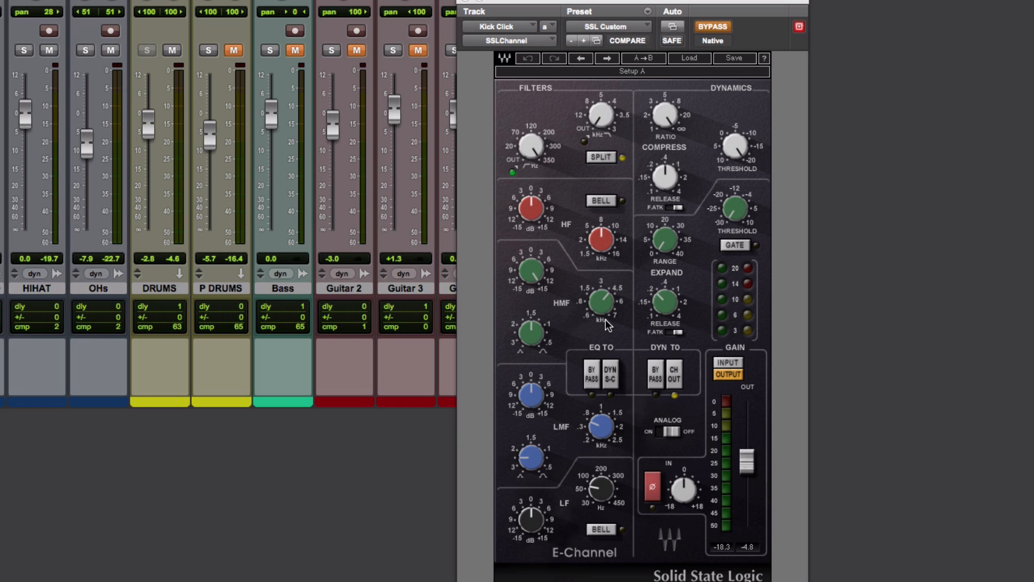
{"action": "mouse_move", "coordinate": [611, 305]}
{"action": "mouse_move", "coordinate": [531, 273]}
{"action": "mouse_move", "coordinate": [742, 161]}
Listen to the Kick Click track in solo and take its SSLChannel out of bypass.
{"action": "left_click", "coordinate": [1, 50]}
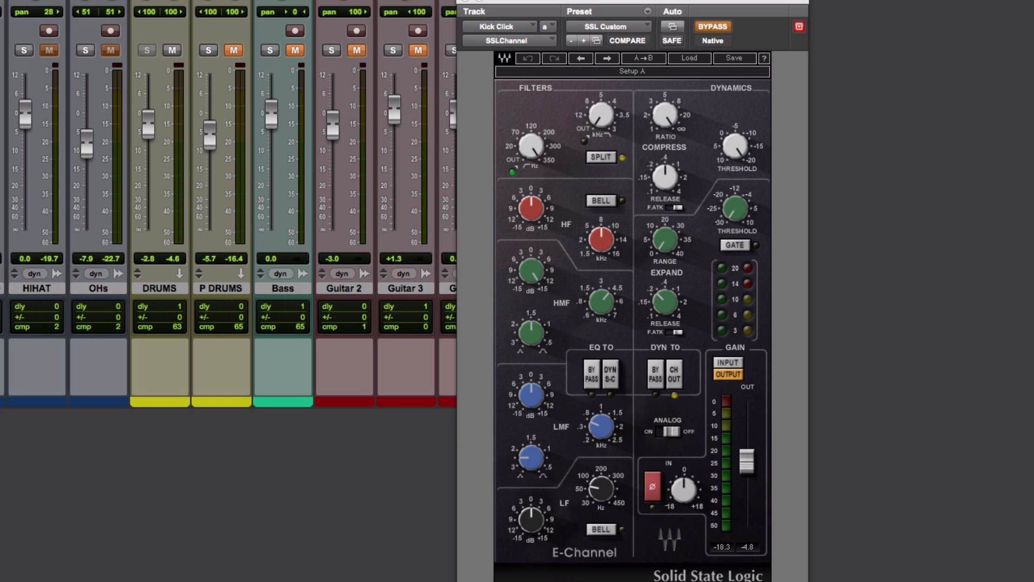
{"action": "left_click", "coordinate": [720, 28]}
{"action": "key", "text": "shift+s"}
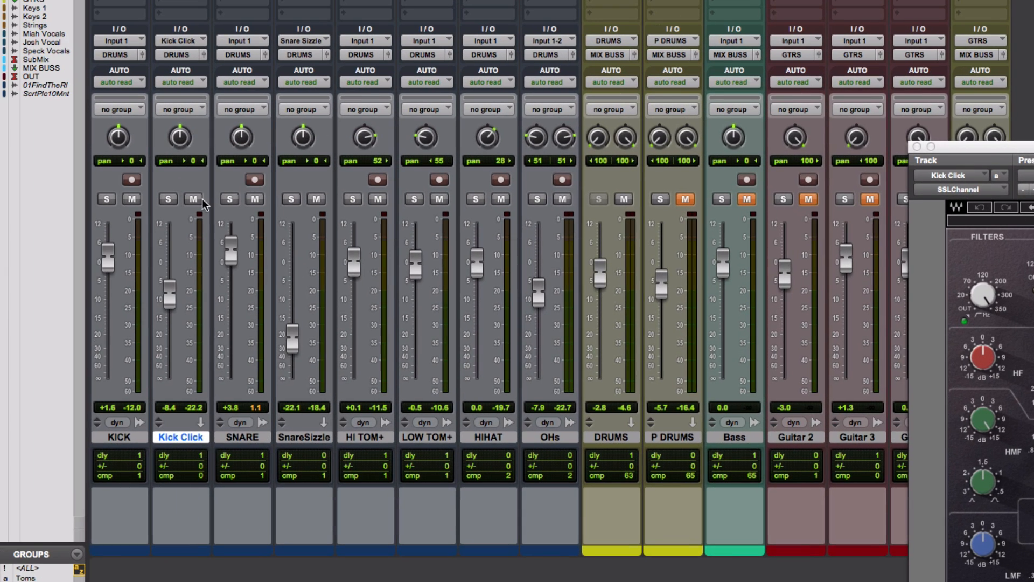
Compare the drum mix with the Kick Click track muted and unmuted, leave it unmuted, and close its SSLChannel window.
{"action": "left_click", "coordinate": [192, 201]}
{"action": "key", "text": "space"}
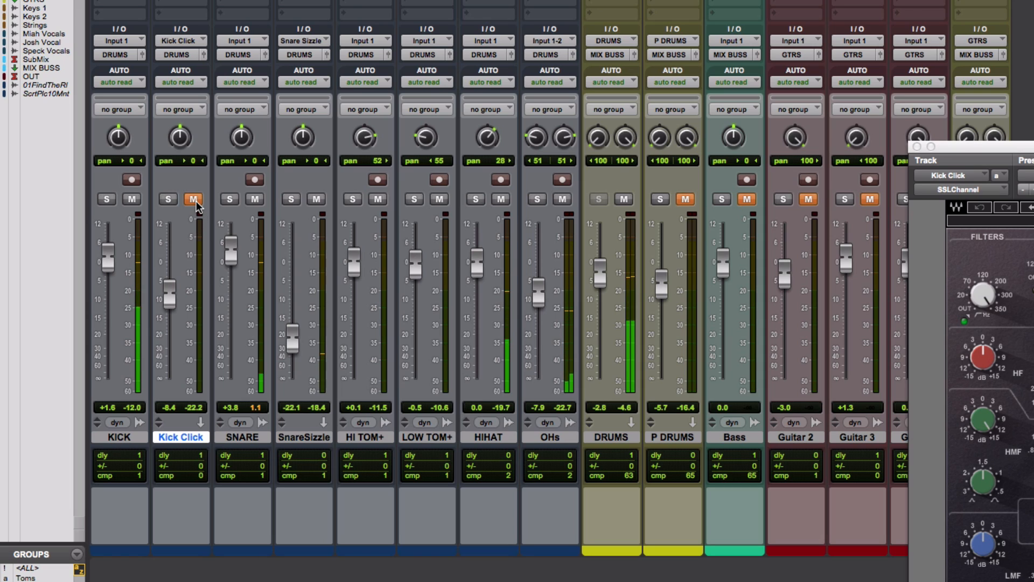
{"action": "left_click", "coordinate": [193, 199]}
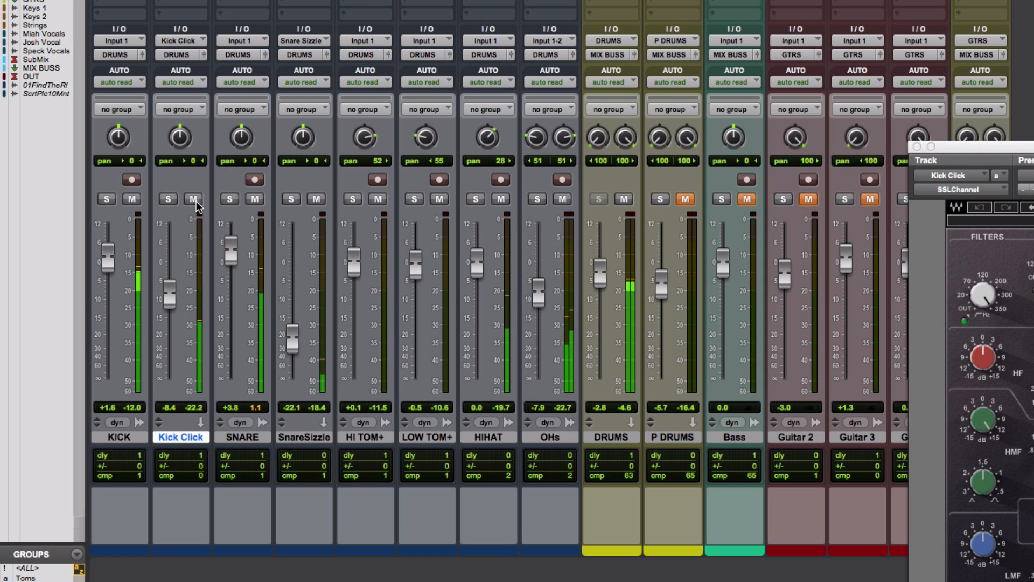
{"action": "left_click", "coordinate": [194, 200]}
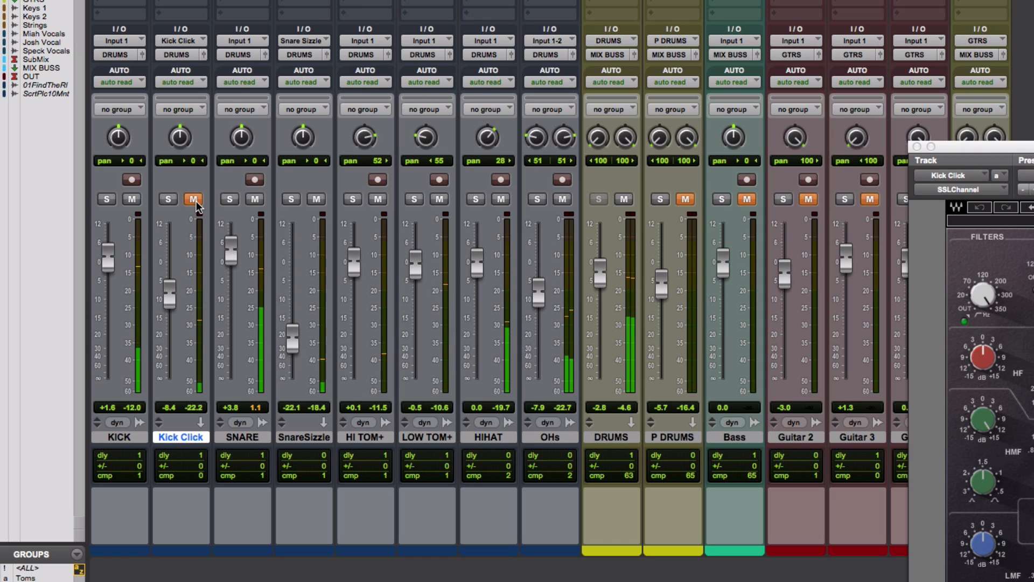
{"action": "left_click", "coordinate": [193, 199]}
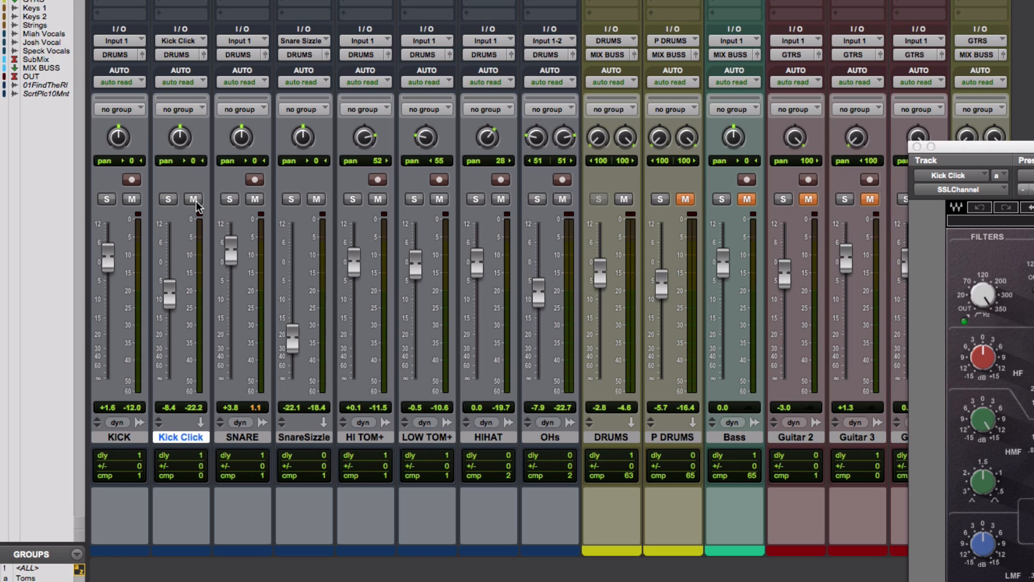
{"action": "left_click", "coordinate": [917, 146]}
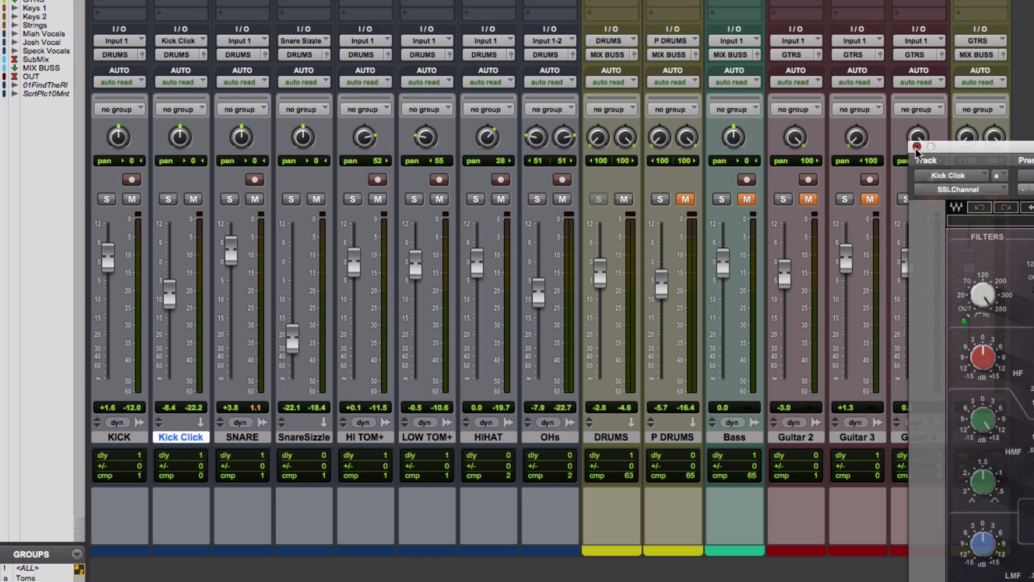
Open the SSLEQ insert on the Snare Sizzle track and review its high-pass filter and HMF boost.
{"action": "left_click", "coordinate": [313, 441]}
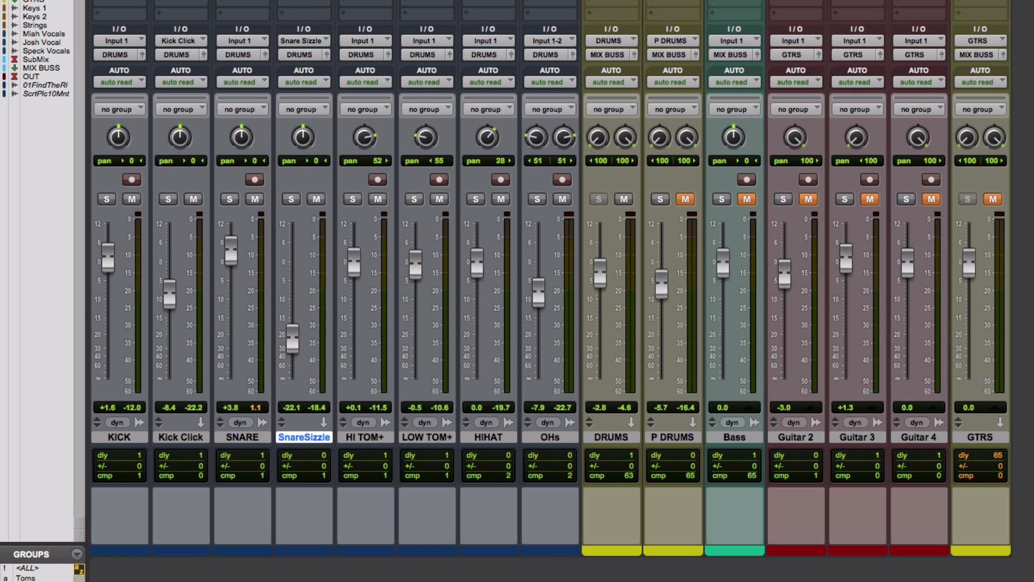
{"action": "left_click", "coordinate": [302, 1]}
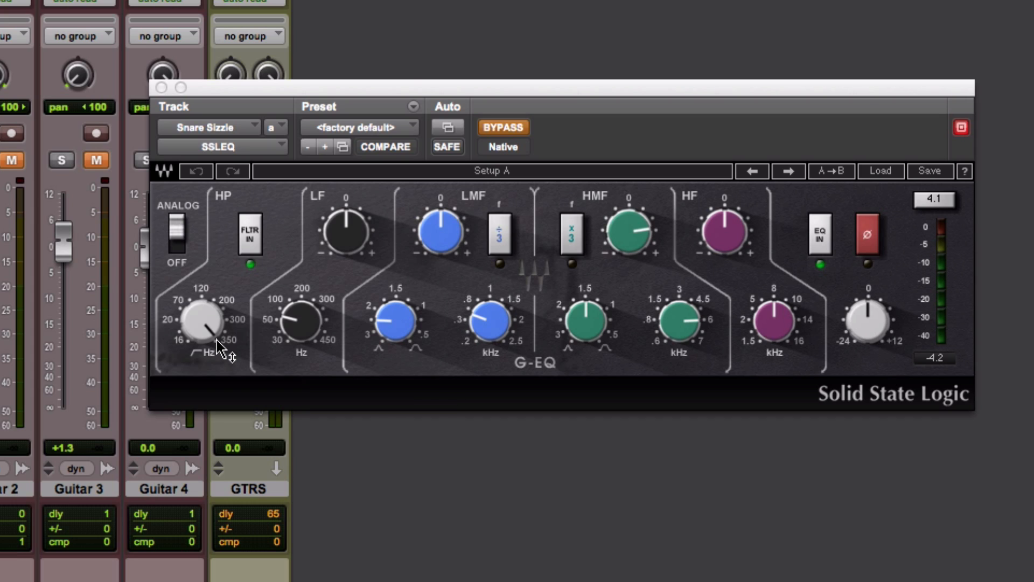
{"action": "mouse_move", "coordinate": [216, 340]}
{"action": "mouse_move", "coordinate": [681, 326]}
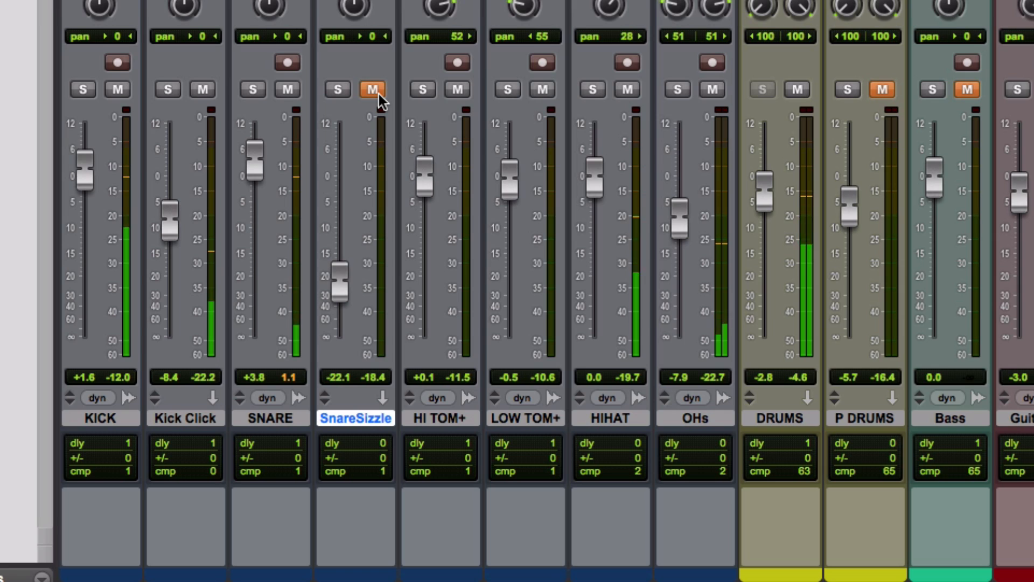
Compare the drum mix with the Snare Sizzle track muted and unmuted during playback, and leave the track unmuted.
{"action": "left_click", "coordinate": [378, 92]}
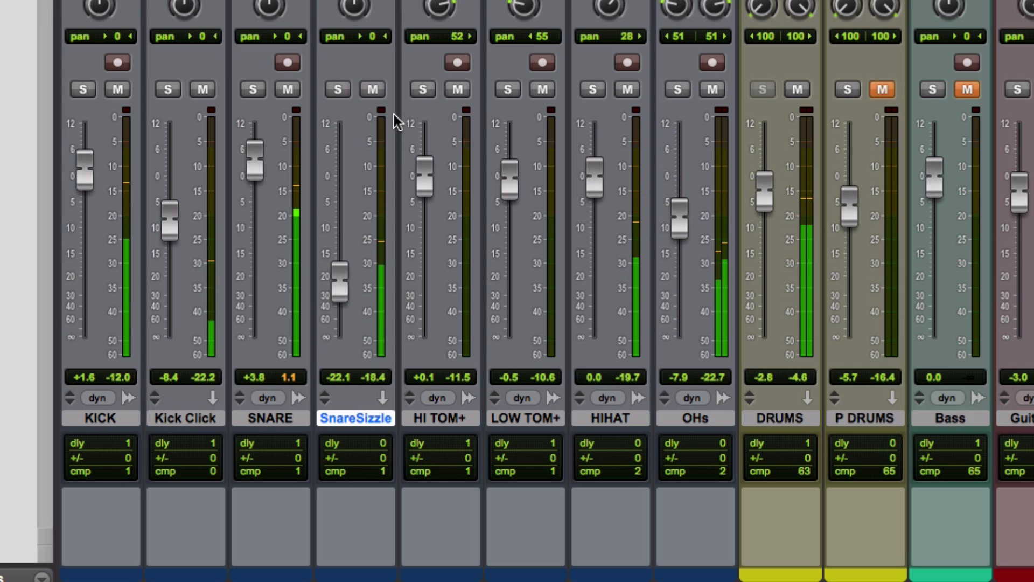
{"action": "left_click", "coordinate": [377, 88]}
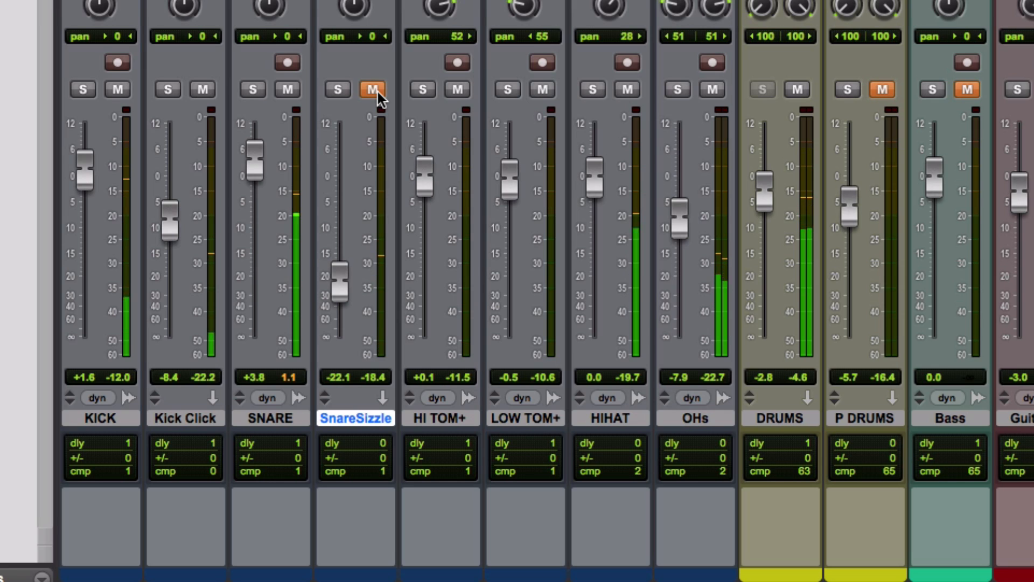
{"action": "left_click", "coordinate": [376, 89]}
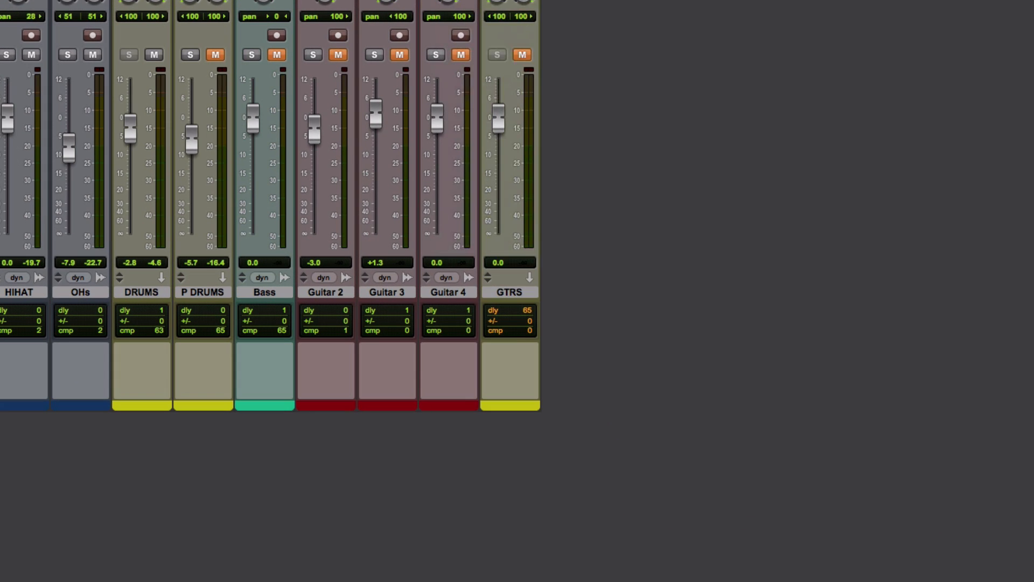
Open the SSLChannel insert on the HI TOM+ track and review its HMF, LMF and HF EQ settings.
{"action": "left_click", "coordinate": [440, 1]}
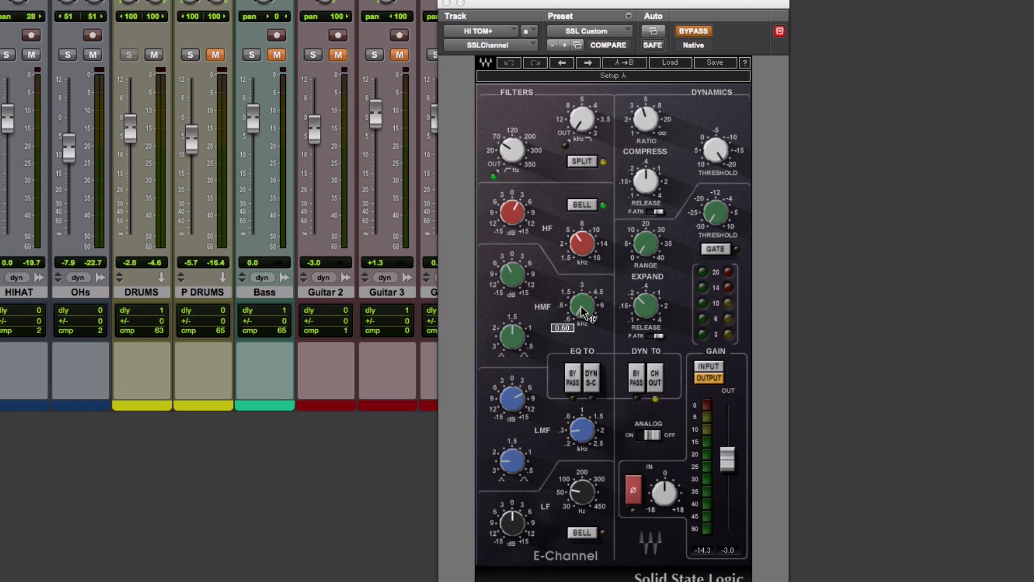
{"action": "mouse_move", "coordinate": [591, 431]}
{"action": "mouse_move", "coordinate": [577, 247]}
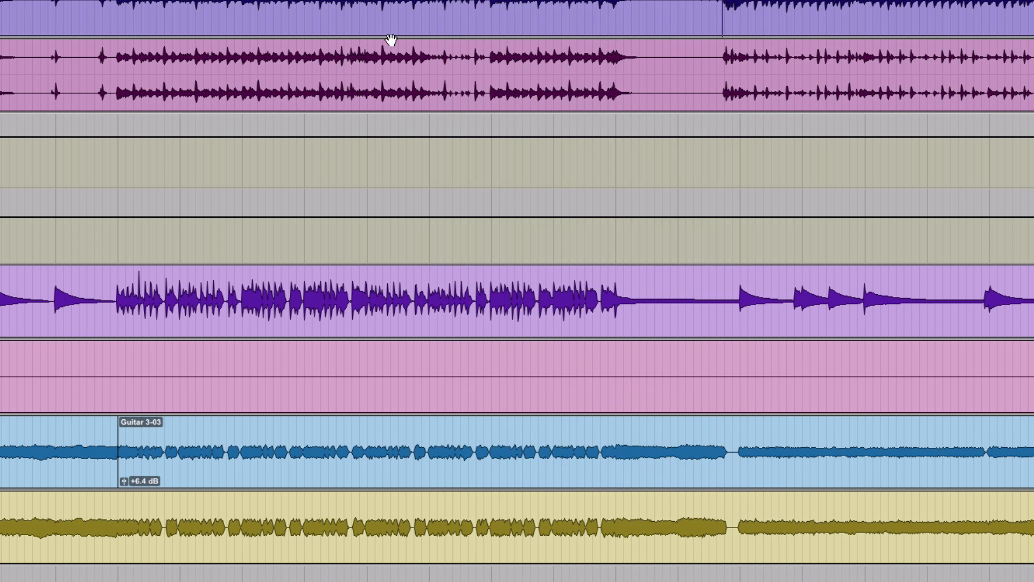
Play another section of the song, repeatedly compare the HI TOM+ and LOW TOM+ SSLChannel inserts with bypass, and leave both active.
{"action": "scroll", "coordinate": [311, 42], "scroll_direction": "up", "scroll_amount": 5}
{"action": "scroll", "coordinate": [311, 42], "scroll_direction": "right", "scroll_amount": 2}
{"action": "left_click", "coordinate": [292, 192]}
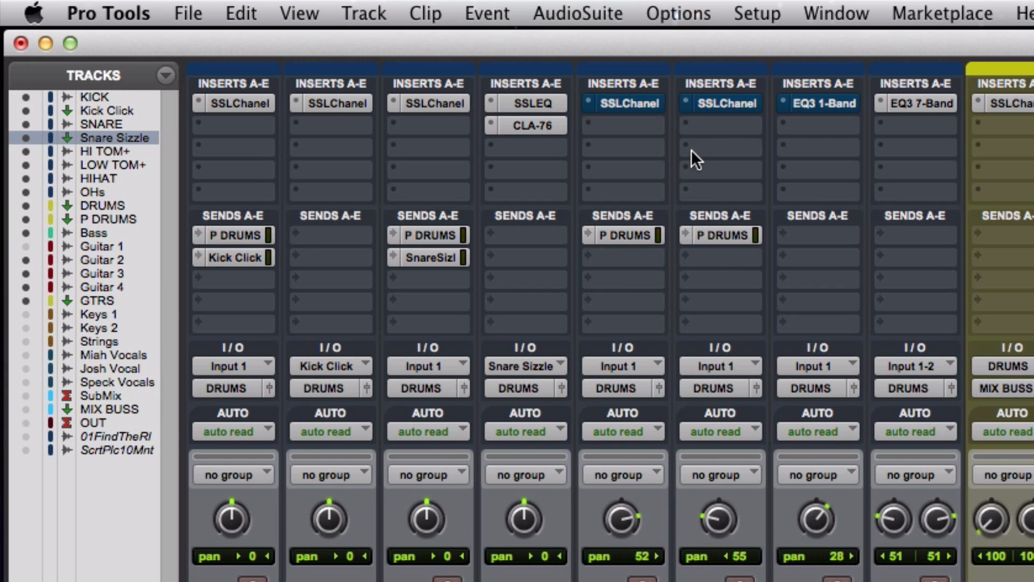
{"action": "left_click", "coordinate": [618, 102], "text": "super"}
{"action": "left_click", "coordinate": [709, 104], "text": "super"}
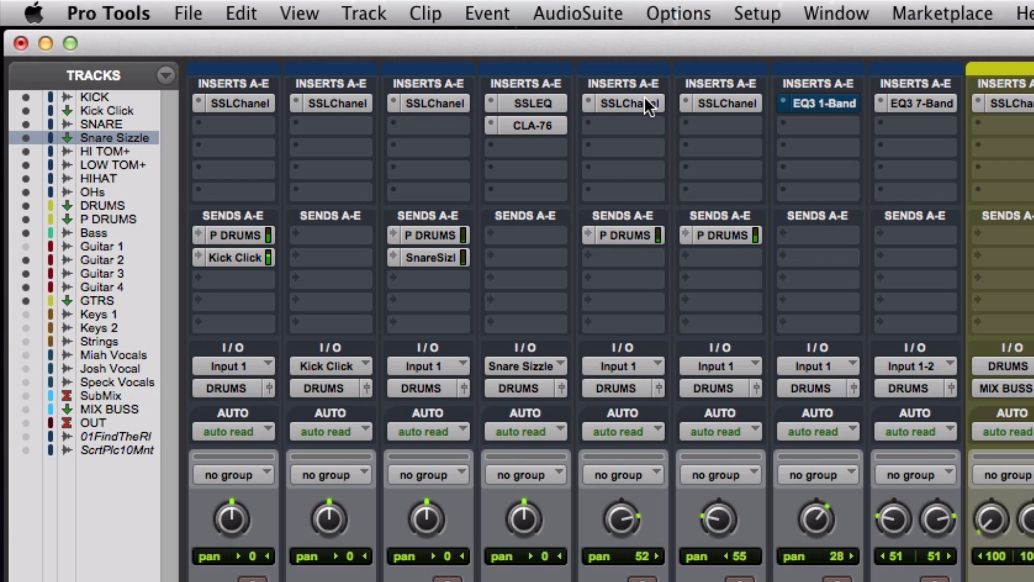
{"action": "left_click", "coordinate": [646, 103], "text": "super"}
{"action": "left_click", "coordinate": [722, 103], "text": "super"}
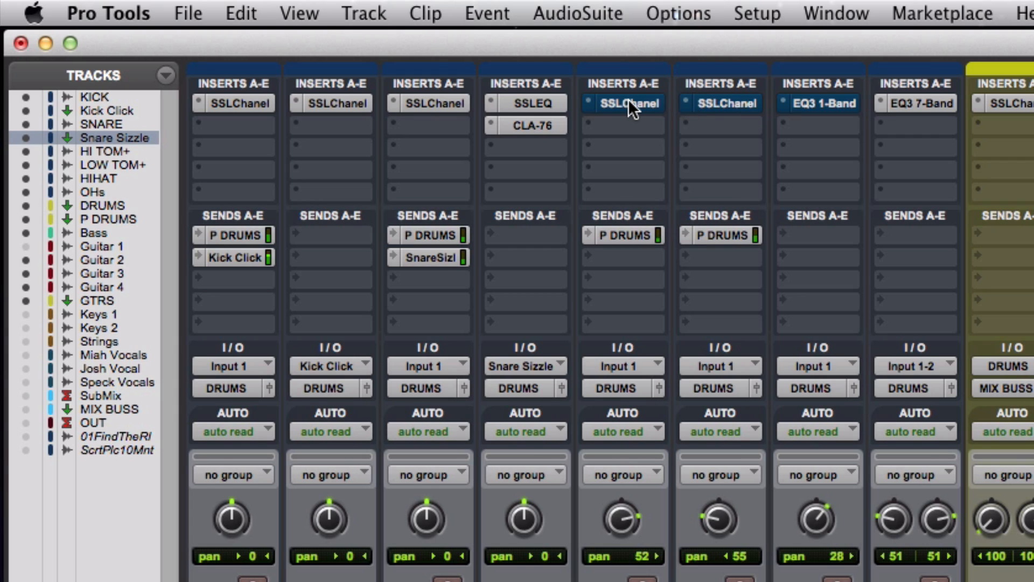
{"action": "left_click", "coordinate": [628, 102], "text": "super"}
{"action": "left_click", "coordinate": [717, 103], "text": "super"}
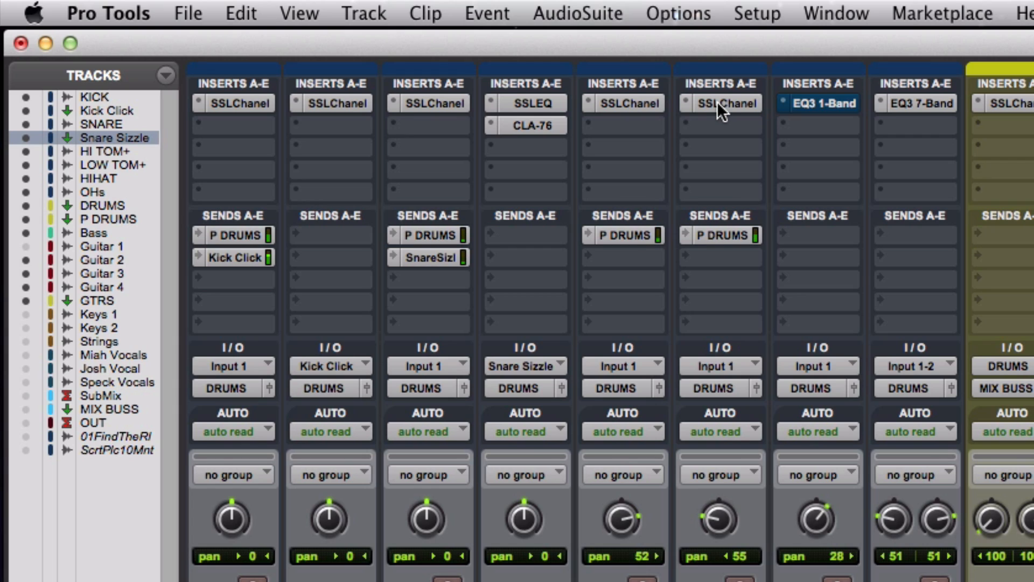
{"action": "left_click", "coordinate": [717, 102], "text": "super"}
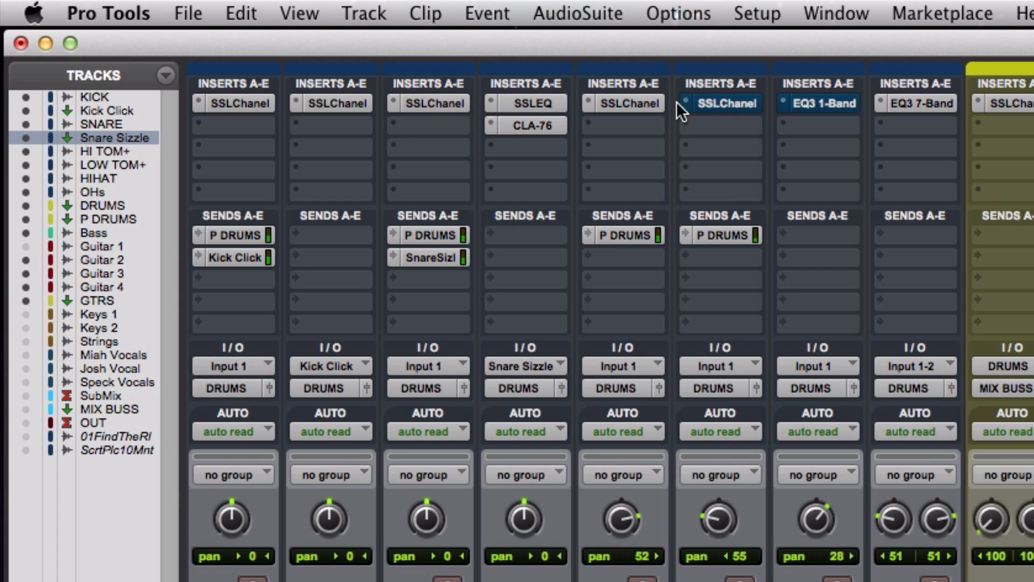
{"action": "left_click", "coordinate": [657, 103], "text": "super"}
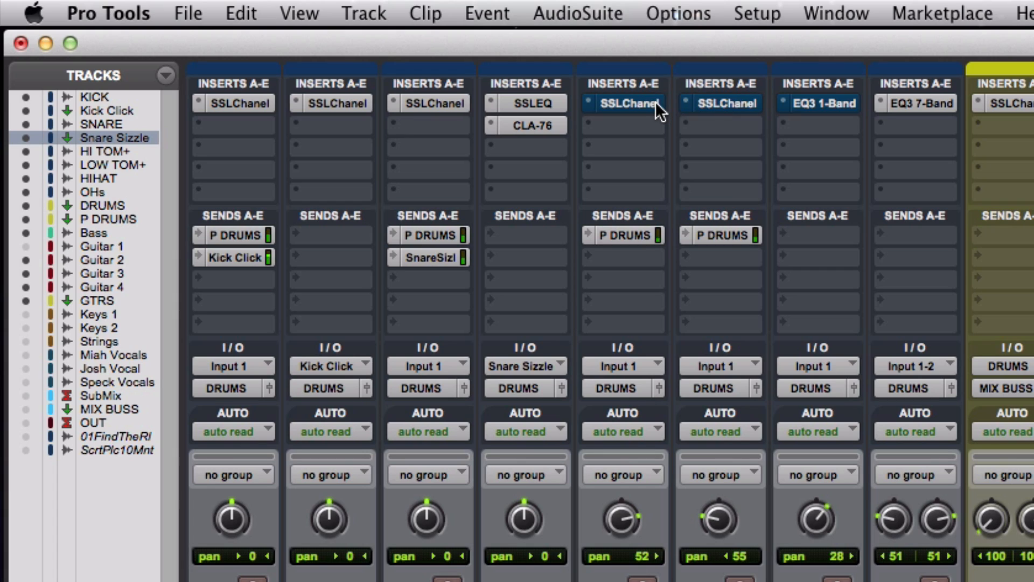
{"action": "left_click", "coordinate": [655, 102], "text": "super"}
{"action": "left_click", "coordinate": [705, 101], "text": "super"}
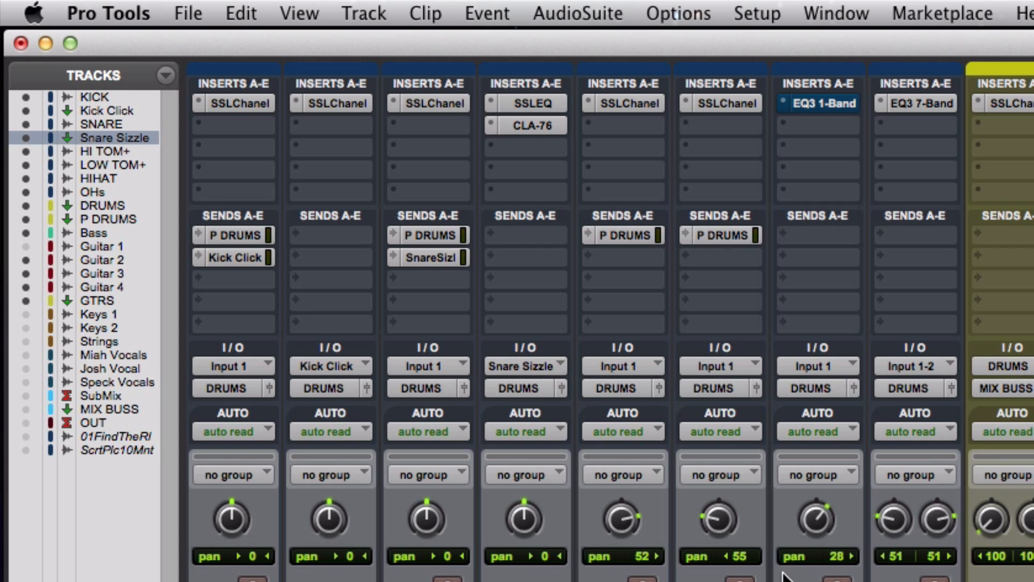
Take the EQ3 1-Band high-pass filter on the HIHAT track out of bypass and close its window.
{"action": "left_click", "coordinate": [826, 106], "text": "super"}
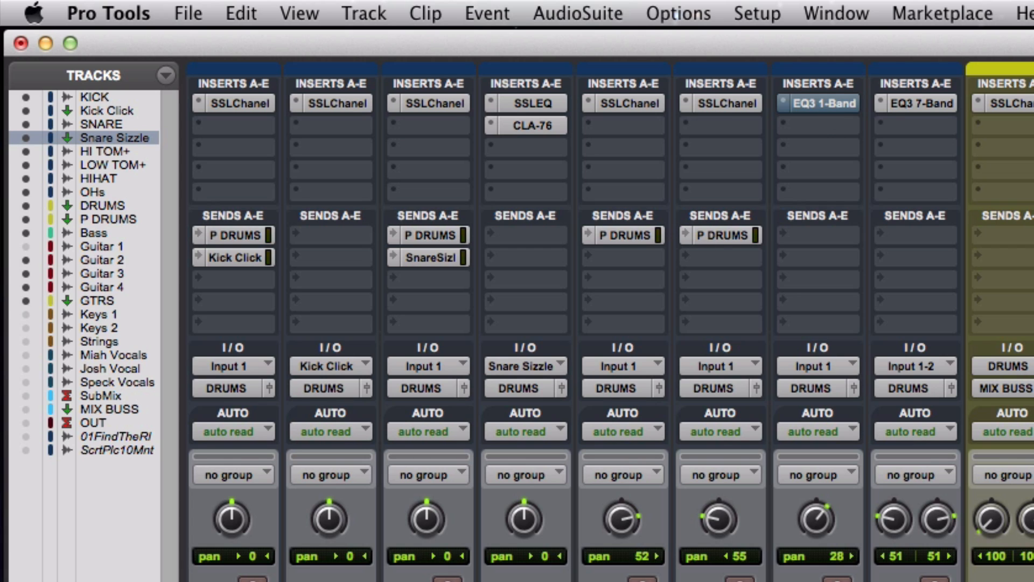
{"action": "left_click", "coordinate": [898, 240]}
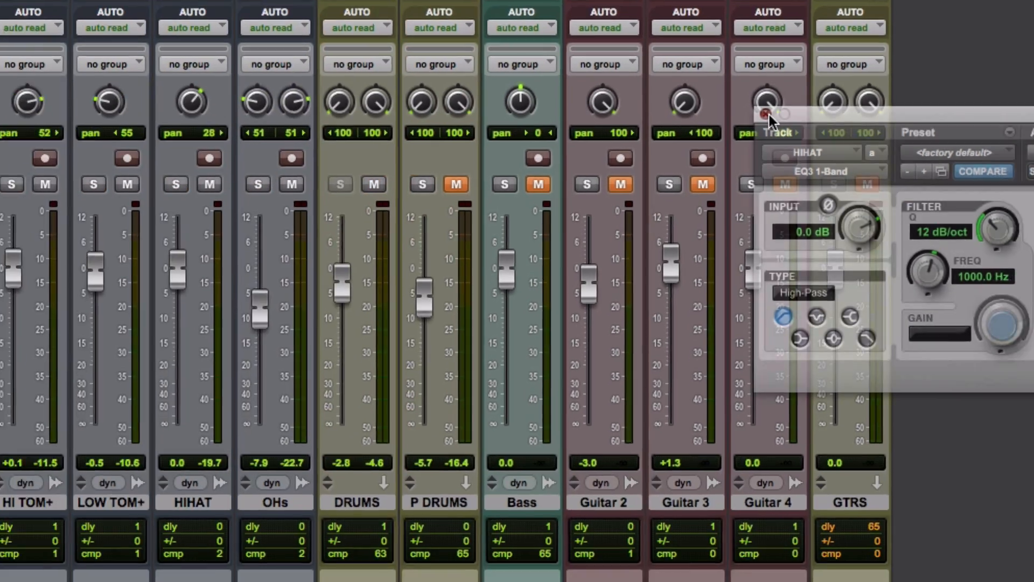
{"action": "left_click", "coordinate": [385, 158]}
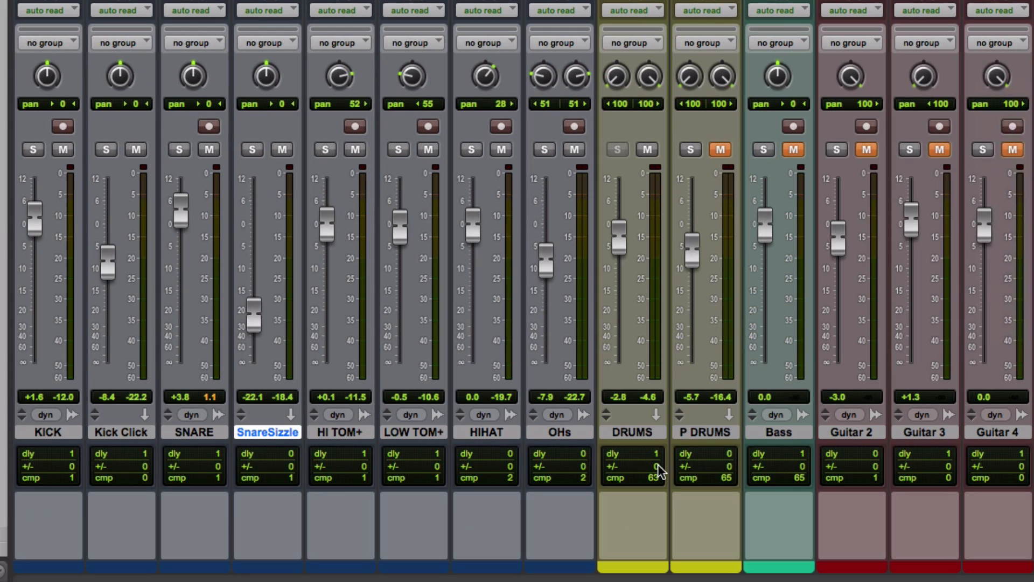
Move the P DRUMS track's SSLEQ window clear of the channel strips and set playback to start where the drums resume after the break.
{"action": "left_click", "coordinate": [695, 434]}
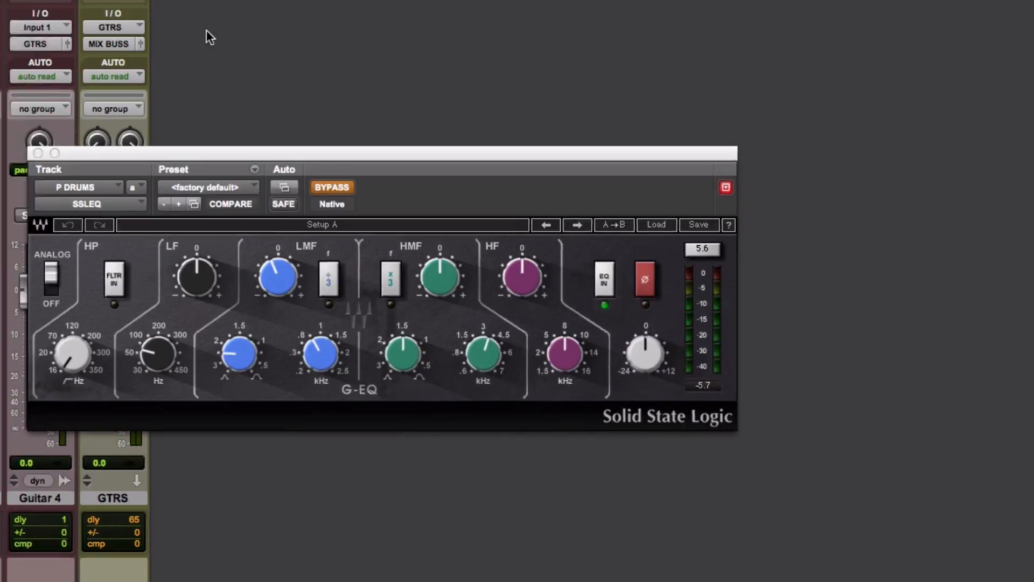
{"action": "left_click_drag", "start_coordinate": [389, 155], "coordinate": [599, 129]}
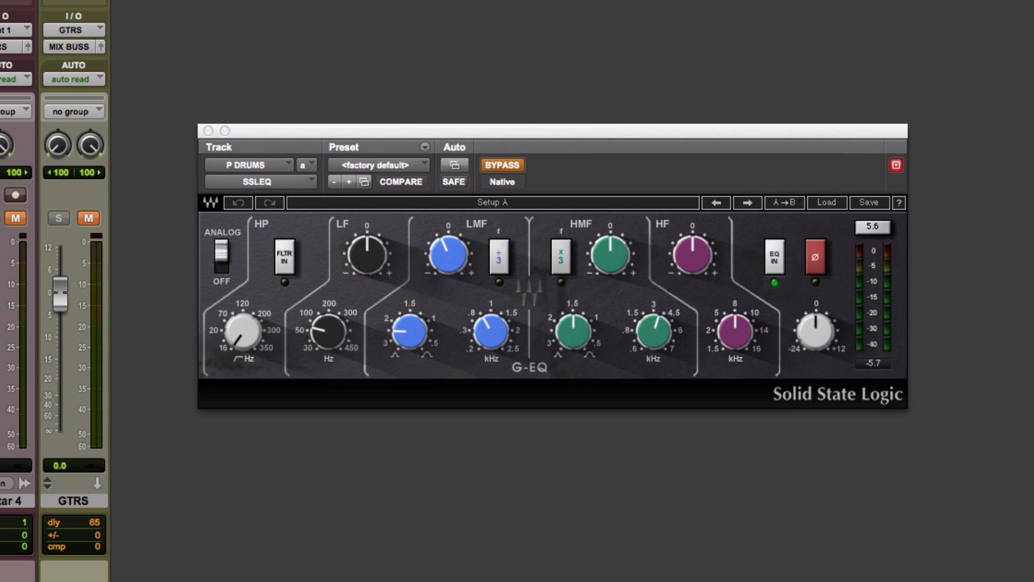
{"action": "key", "text": "space"}
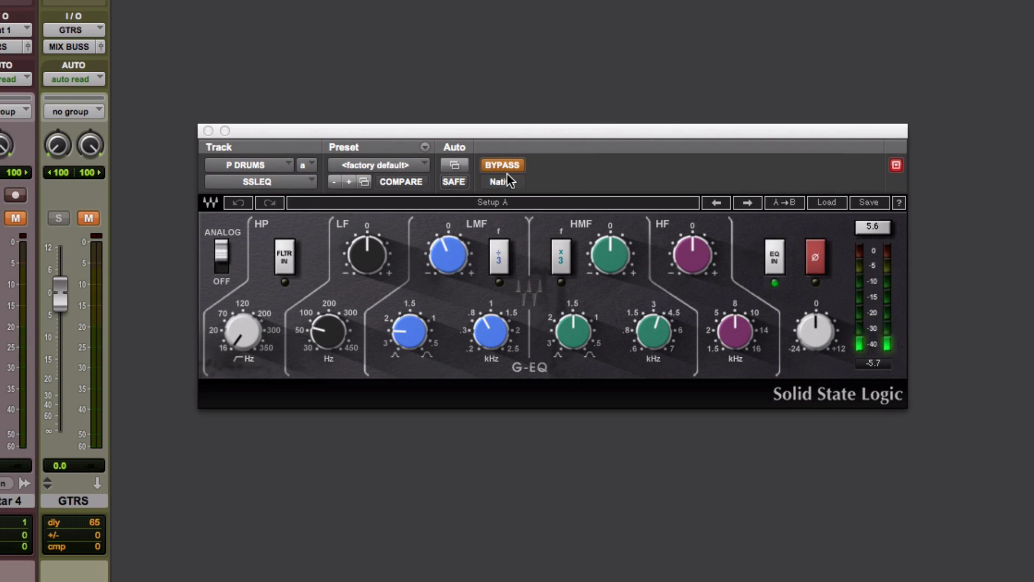
{"action": "key", "text": "super+equal"}
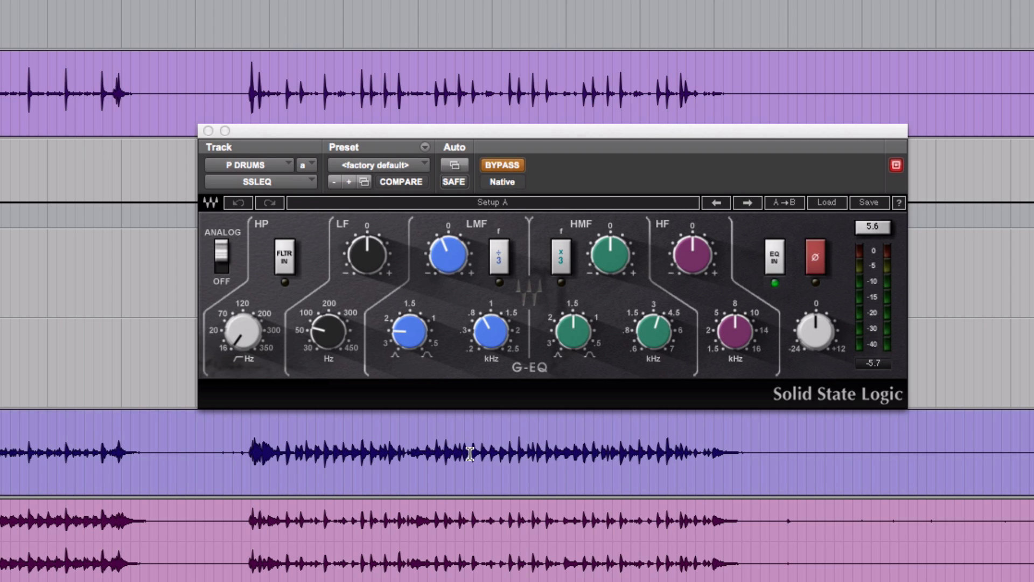
{"action": "left_click", "coordinate": [247, 439]}
{"action": "key", "text": "super+equal"}
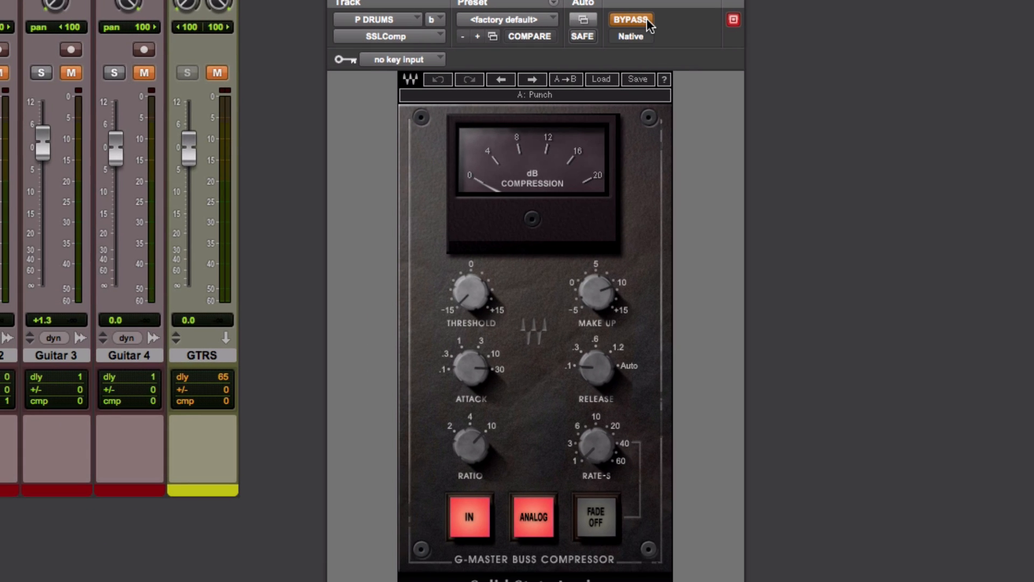
Take the SSLComp insert on the P DRUMS track out of bypass and close its window.
{"action": "left_click", "coordinate": [646, 19]}
{"action": "key", "text": "super+w"}
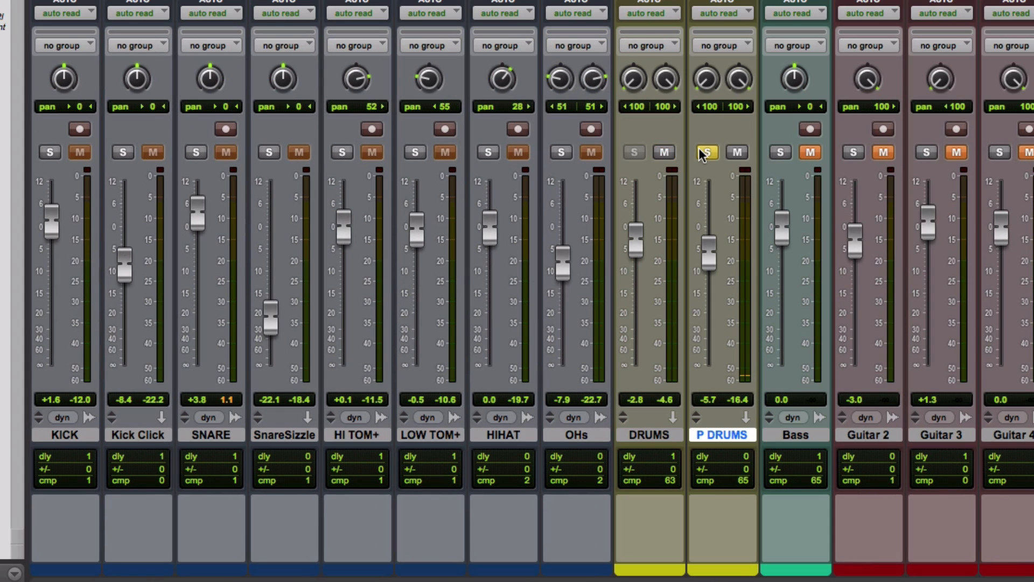
Unsolo P DRUMS, compare the drum mix with that track muted and unmuted during playback, and leave it unmuted.
{"action": "left_click", "coordinate": [702, 153]}
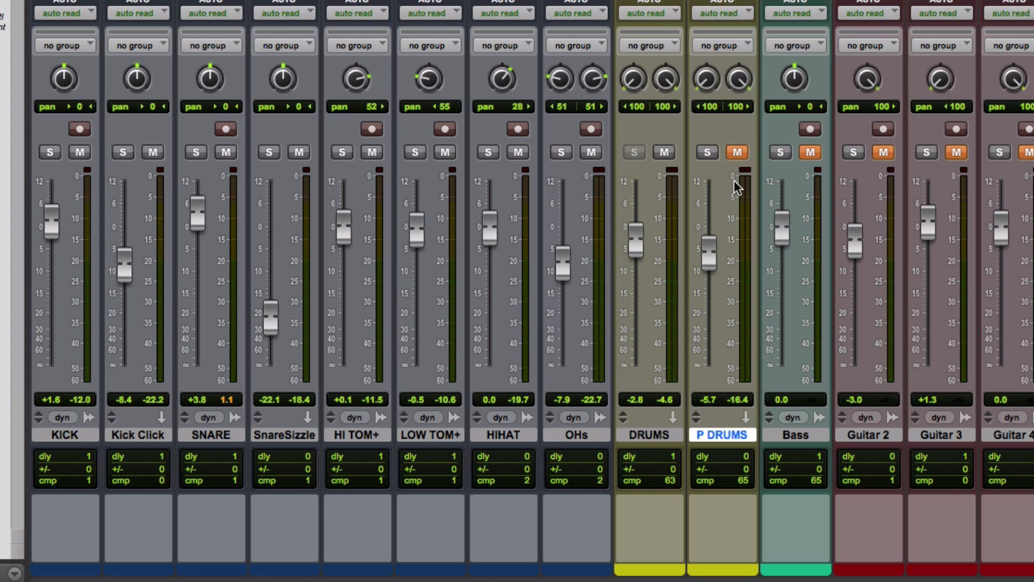
{"action": "key", "text": "space"}
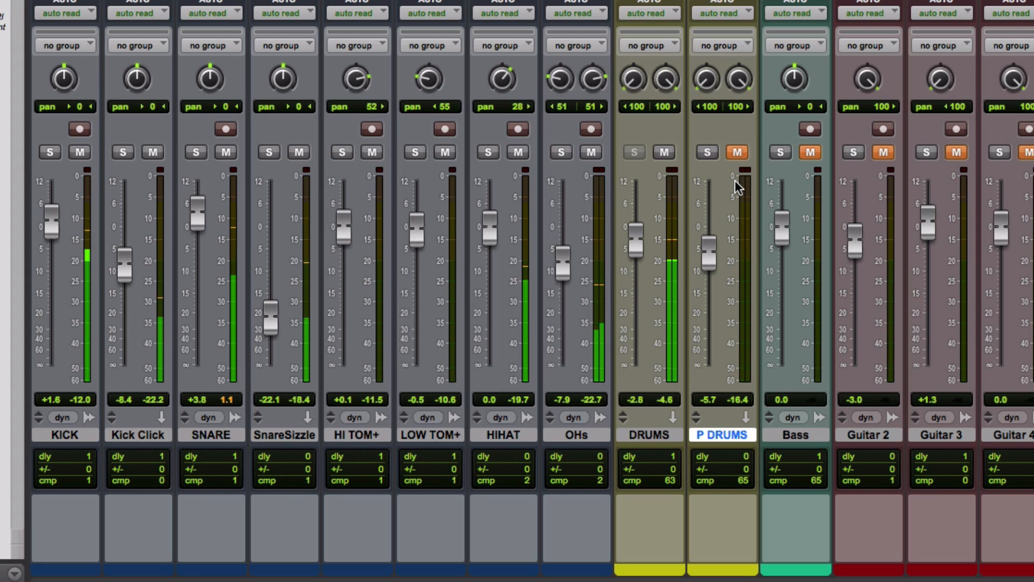
{"action": "left_click", "coordinate": [739, 153]}
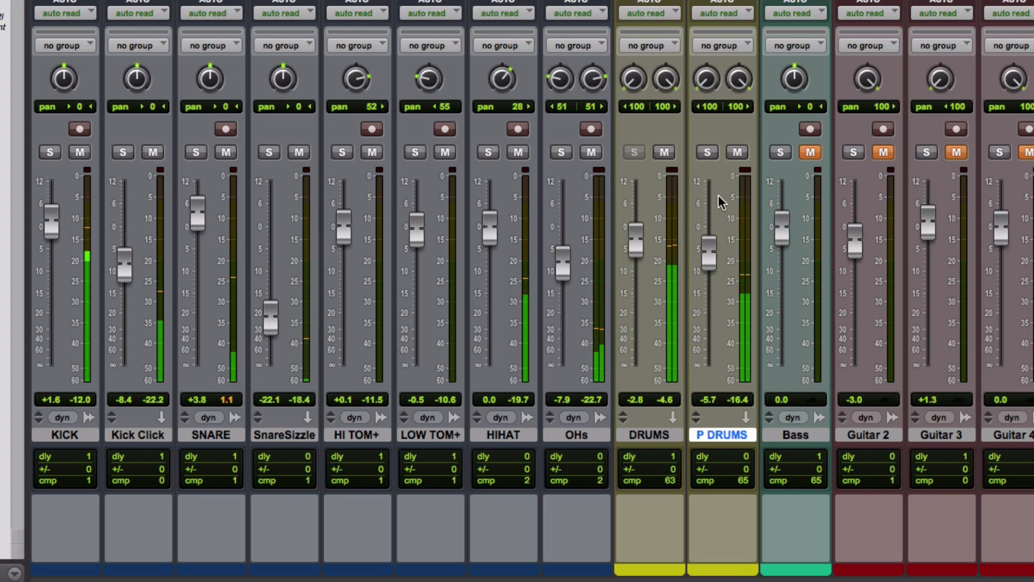
{"action": "left_click", "coordinate": [742, 156]}
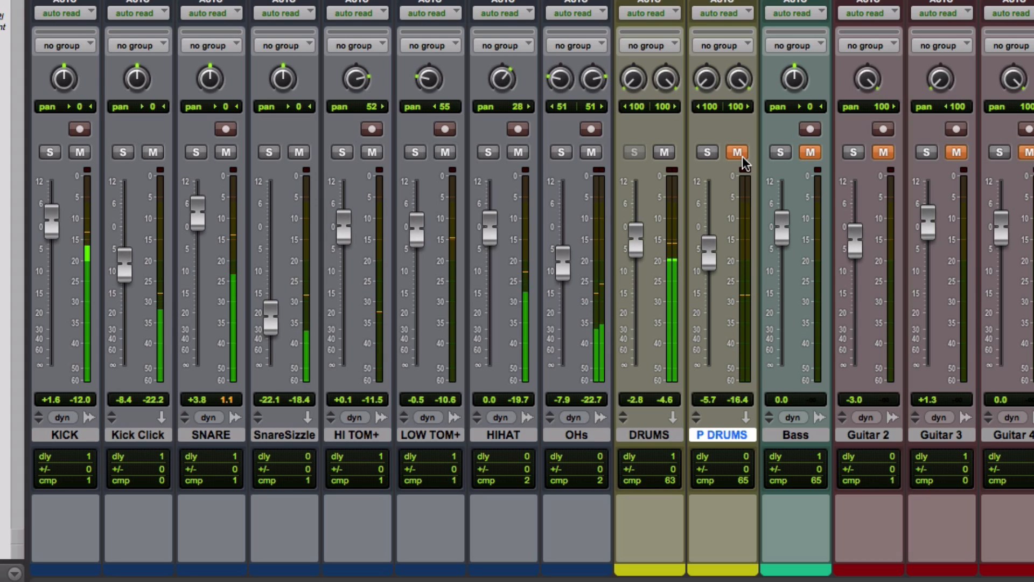
{"action": "left_click", "coordinate": [742, 156]}
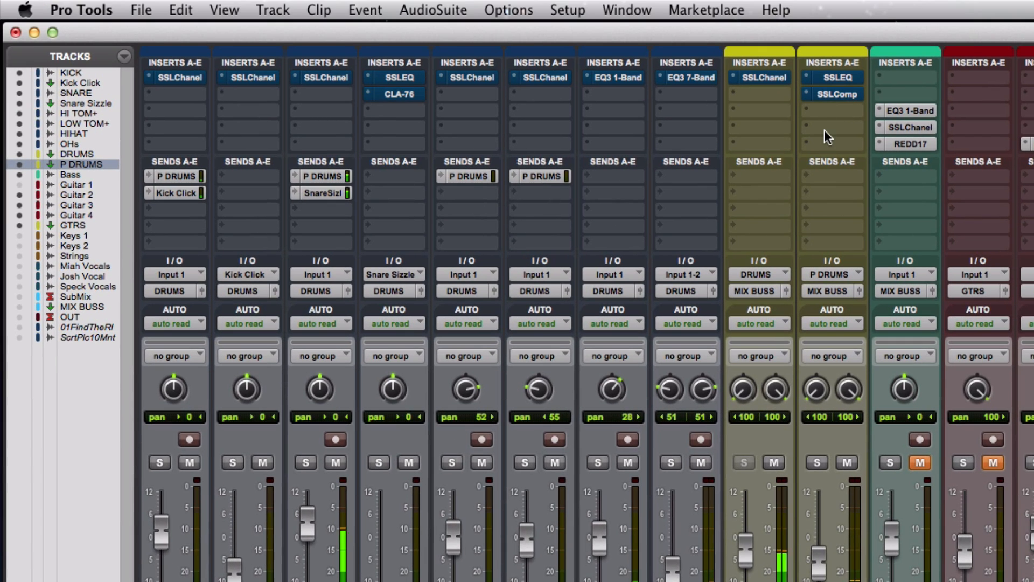
Take all drum-track and drum-bus plug-ins out of bypass during playback to compare the processed drums with the raw ones.
{"action": "left_click", "coordinate": [829, 76], "text": "alt+super"}
{"action": "left_click", "coordinate": [829, 97], "text": "alt+super"}
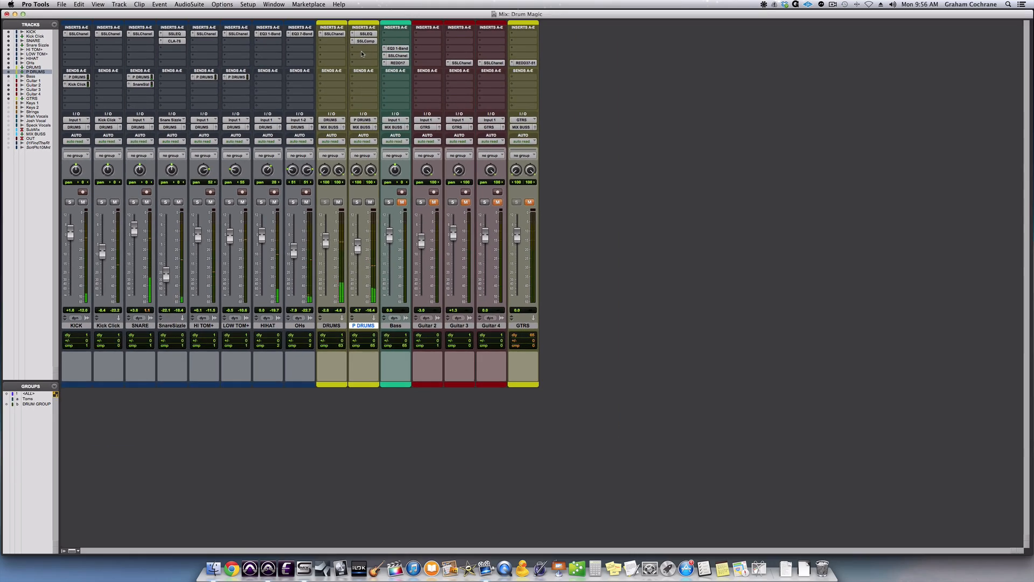
{"action": "key", "text": "super+equal"}
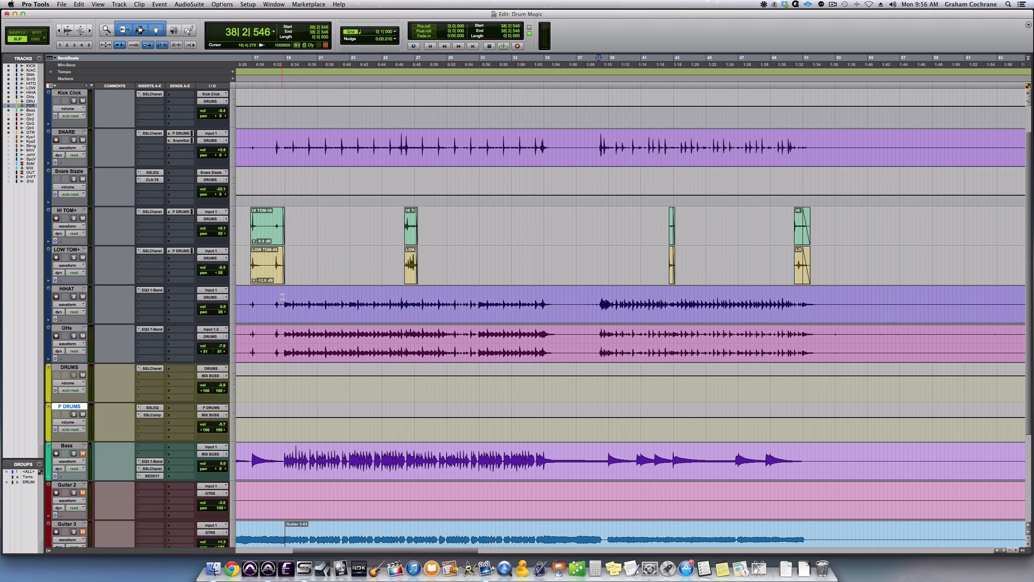
{"action": "key", "text": "super+equal"}
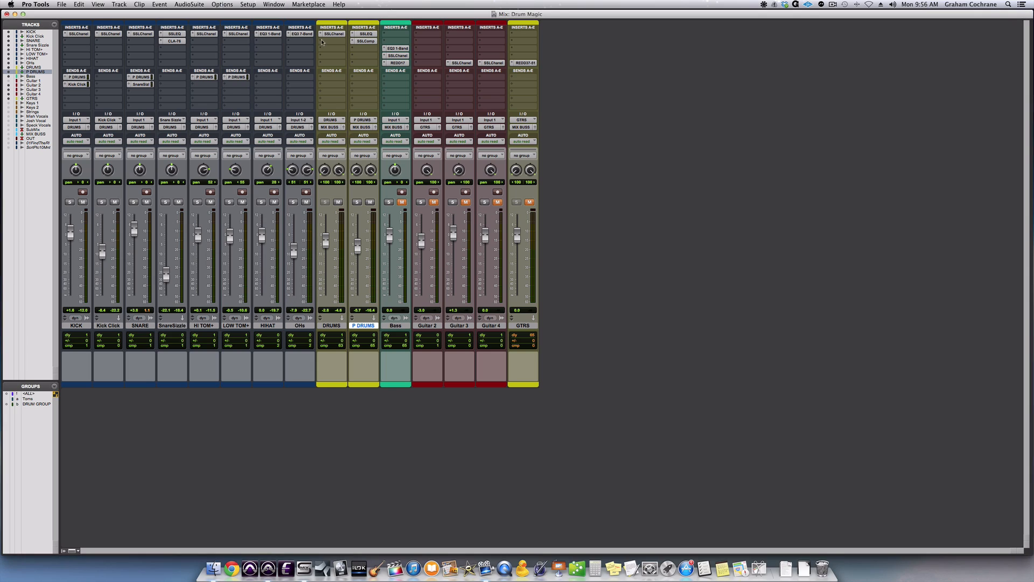
Bypass all plug-ins on the drum tracks and drum buses, and unmute Guitar 2, Guitar 3, Guitar 4, Bass and GTRS.
{"action": "left_click", "coordinate": [306, 35], "text": "alt+super"}
{"action": "left_click", "coordinate": [180, 41], "text": "alt+super"}
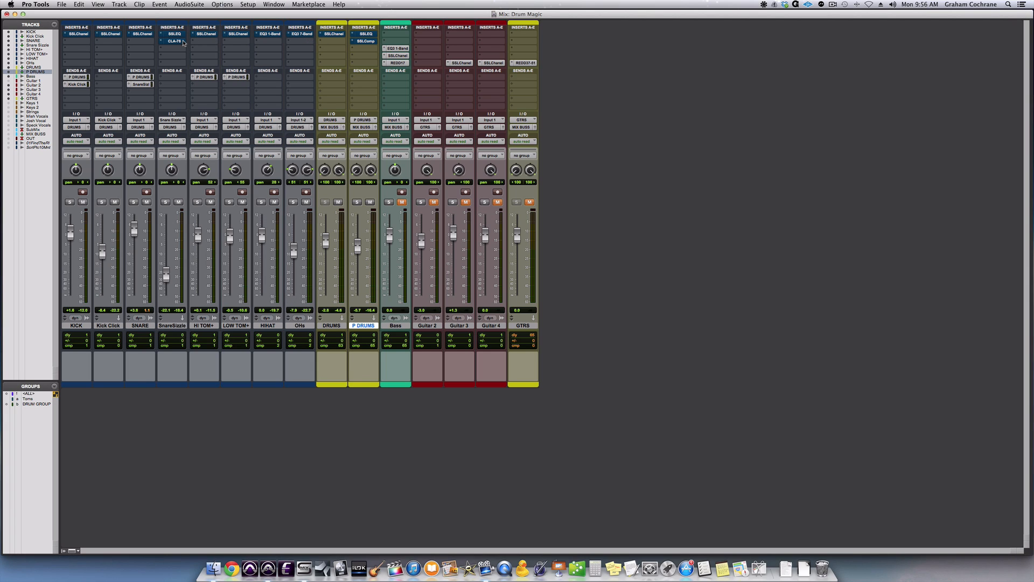
{"action": "left_click", "coordinate": [434, 202]}
{"action": "left_click", "coordinate": [466, 202]}
{"action": "left_click", "coordinate": [498, 202]}
{"action": "left_click", "coordinate": [406, 202]}
{"action": "left_click", "coordinate": [531, 203]}
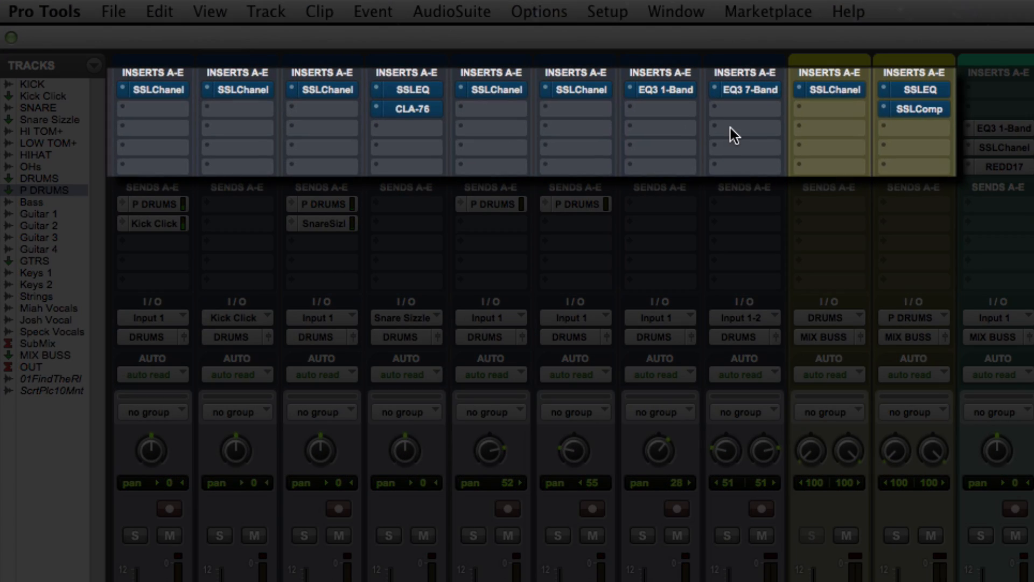
Compare the full-band mix with all drum-track and drum-bus plug-ins active and bypassed during playback, leaving them active.
{"action": "left_click", "coordinate": [746, 92], "text": "alt+super"}
{"action": "left_click", "coordinate": [931, 111], "text": "alt+super"}
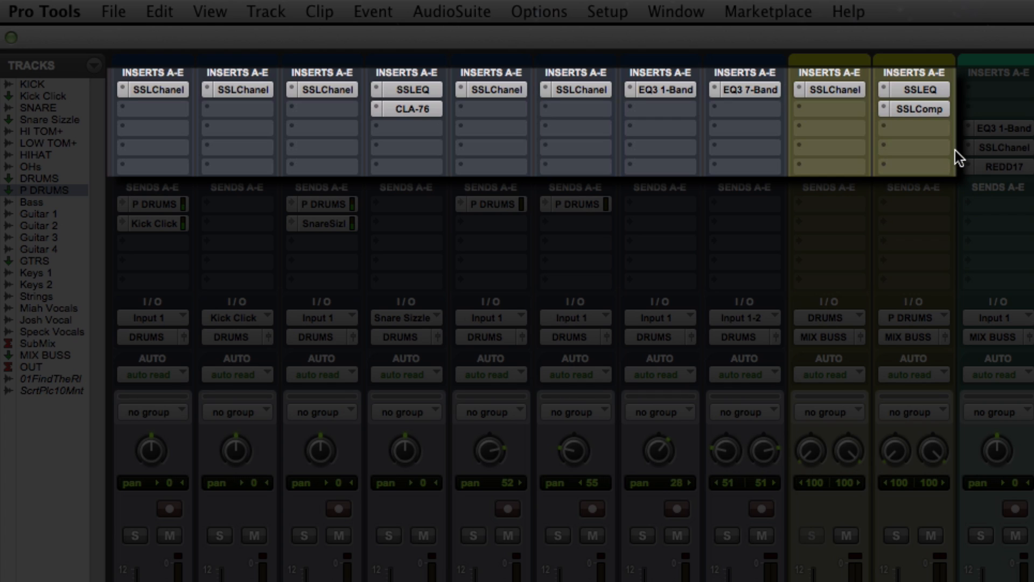
{"action": "left_click", "coordinate": [923, 89], "text": "alt+super"}
{"action": "left_click", "coordinate": [925, 111], "text": "alt+super"}
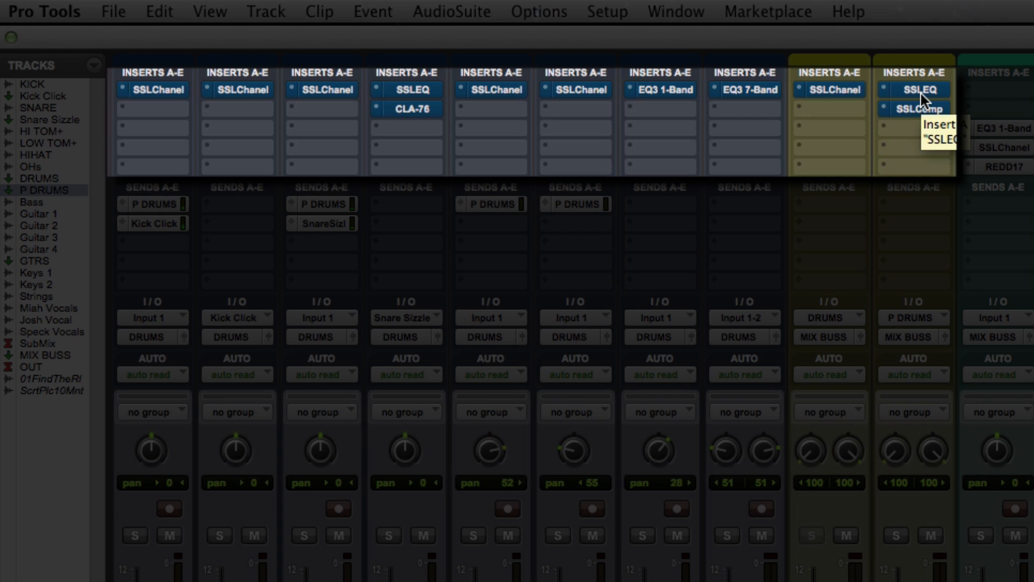
{"action": "left_click", "coordinate": [921, 92], "text": "alt+super"}
{"action": "left_click", "coordinate": [921, 107], "text": "alt+super"}
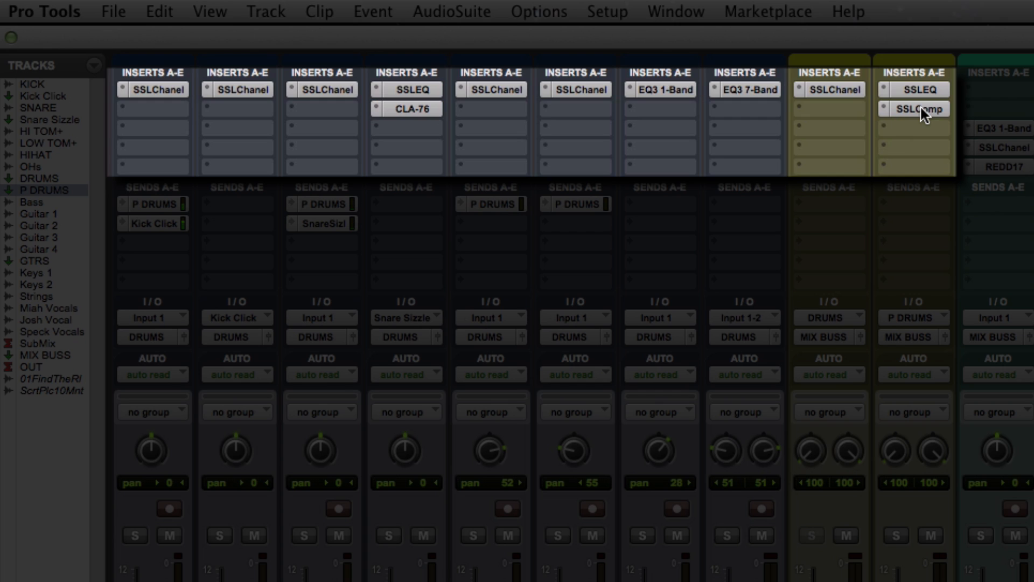